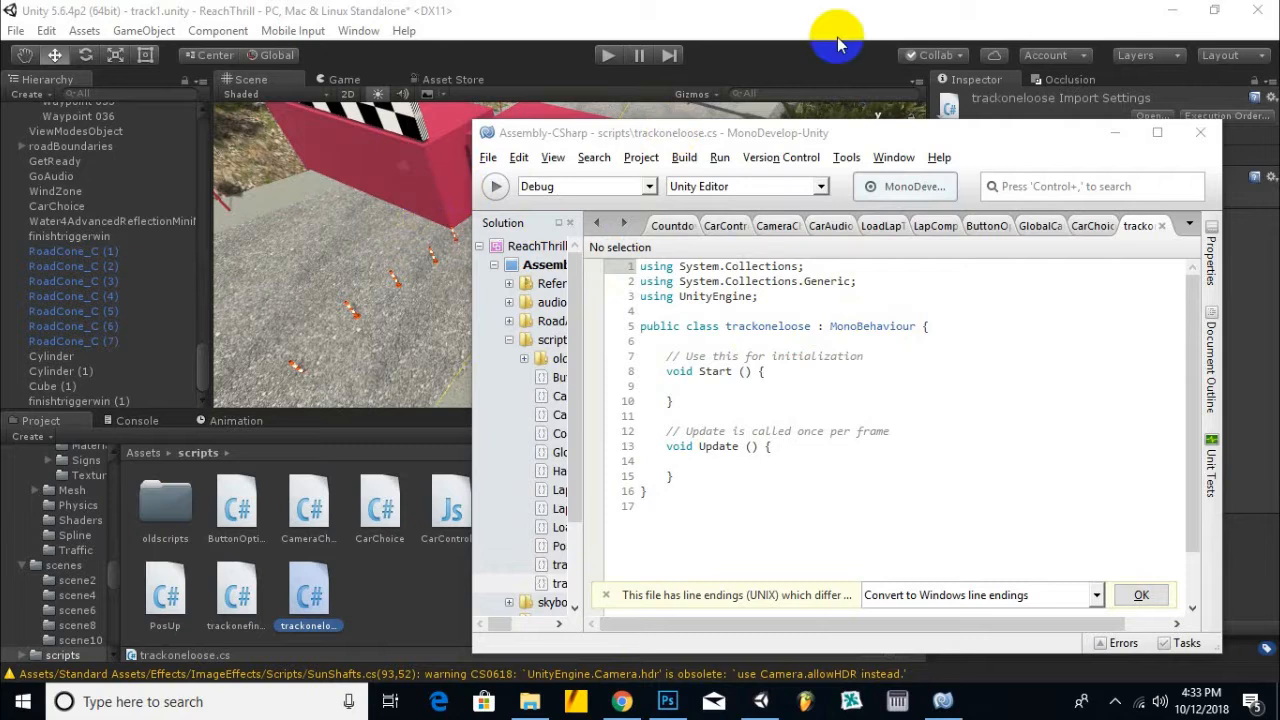
left_click_drag(914, 138, 900, 140)
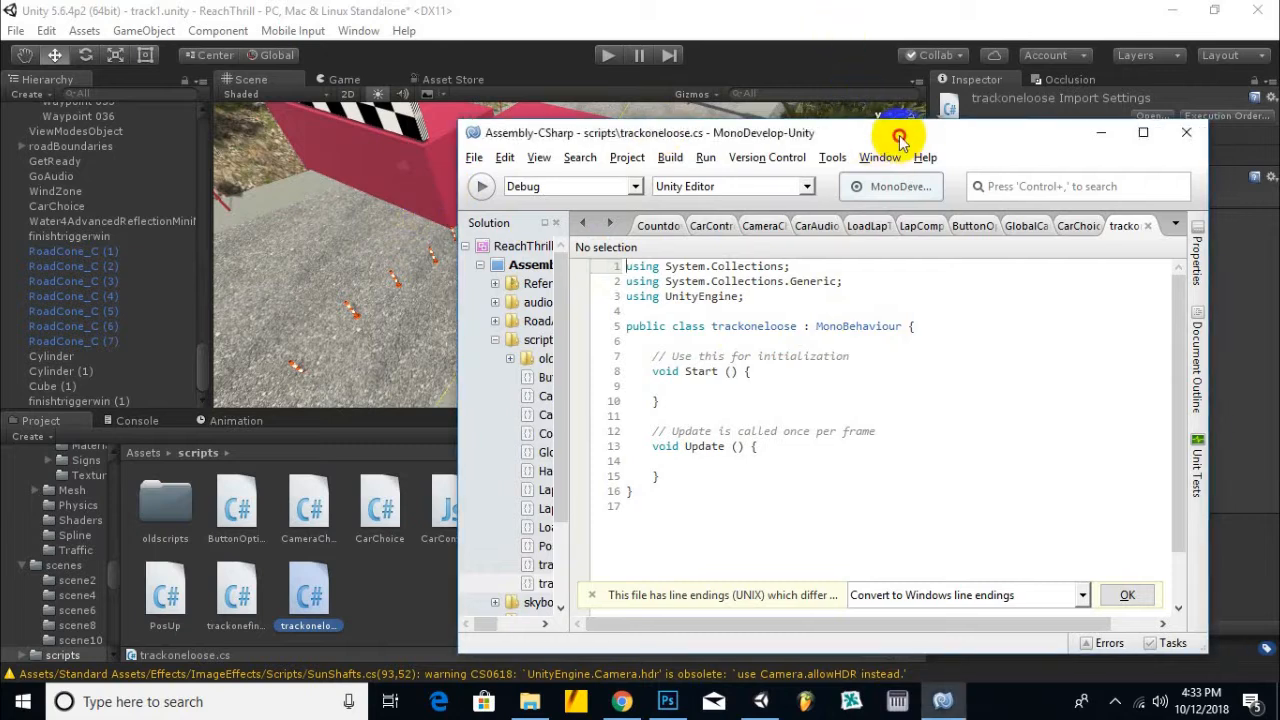
right_click(843, 139)
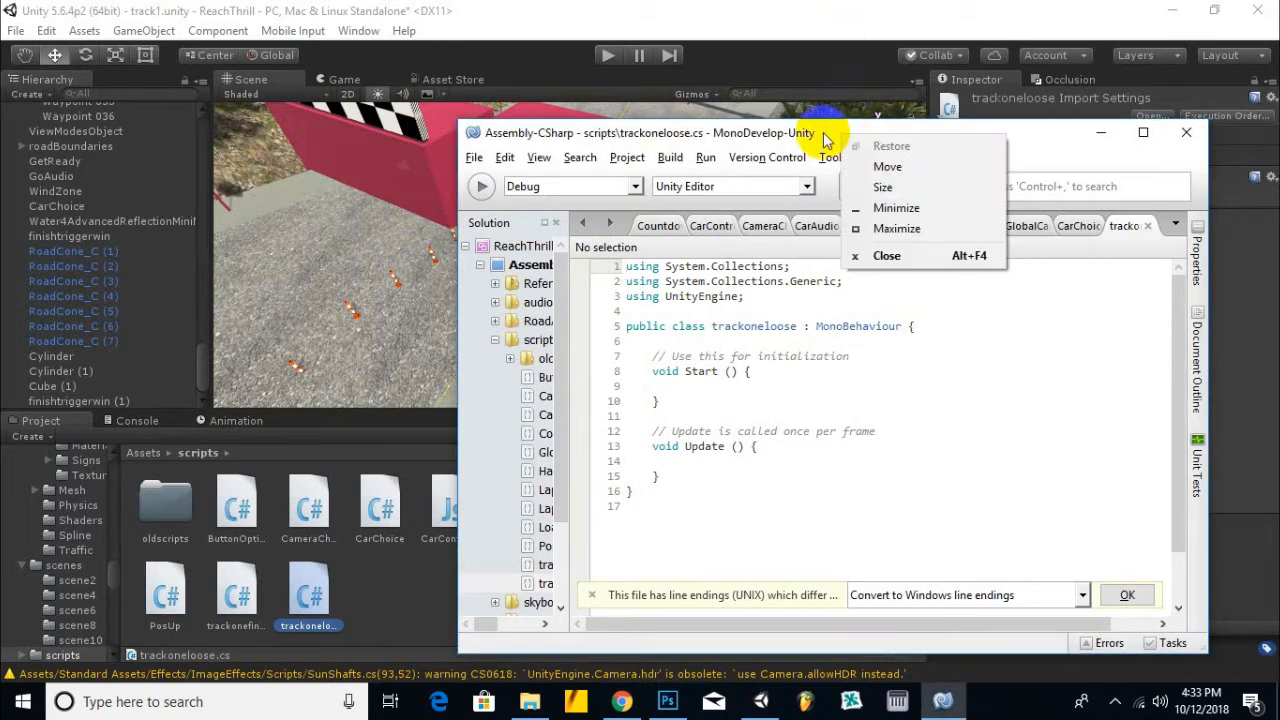
left_click(825, 140)
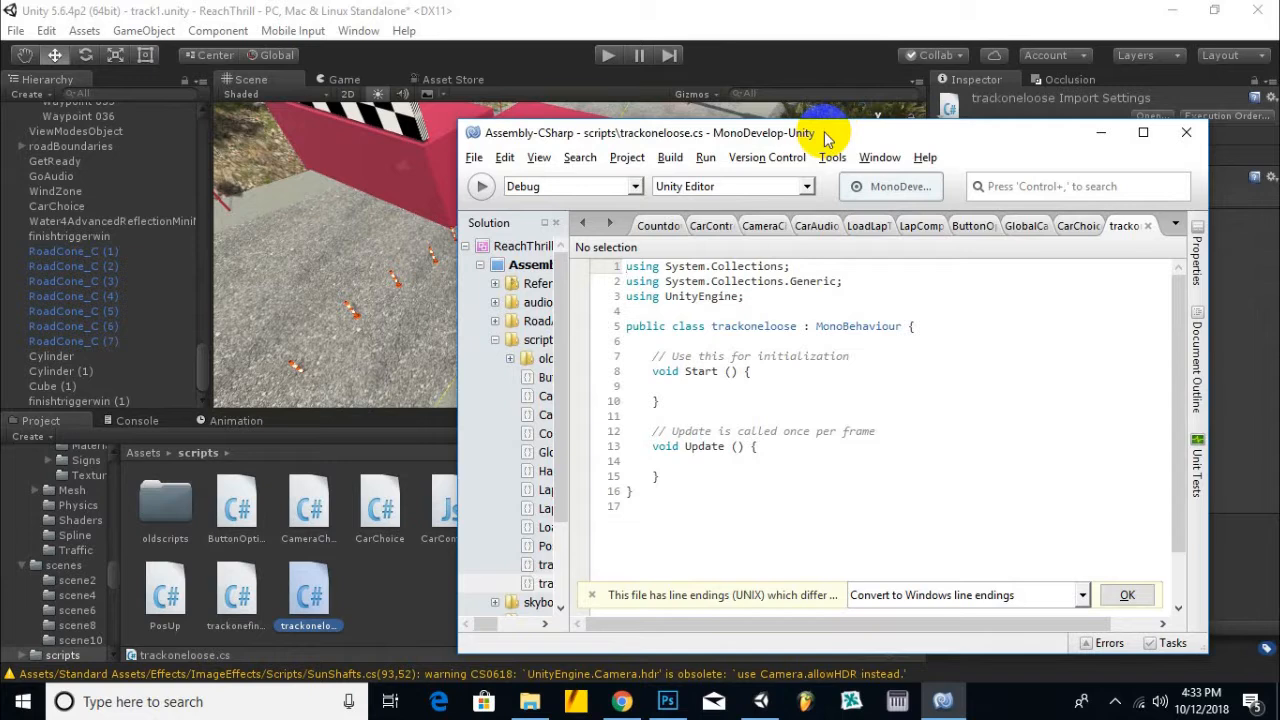
scroll(401, 220, "down", 5)
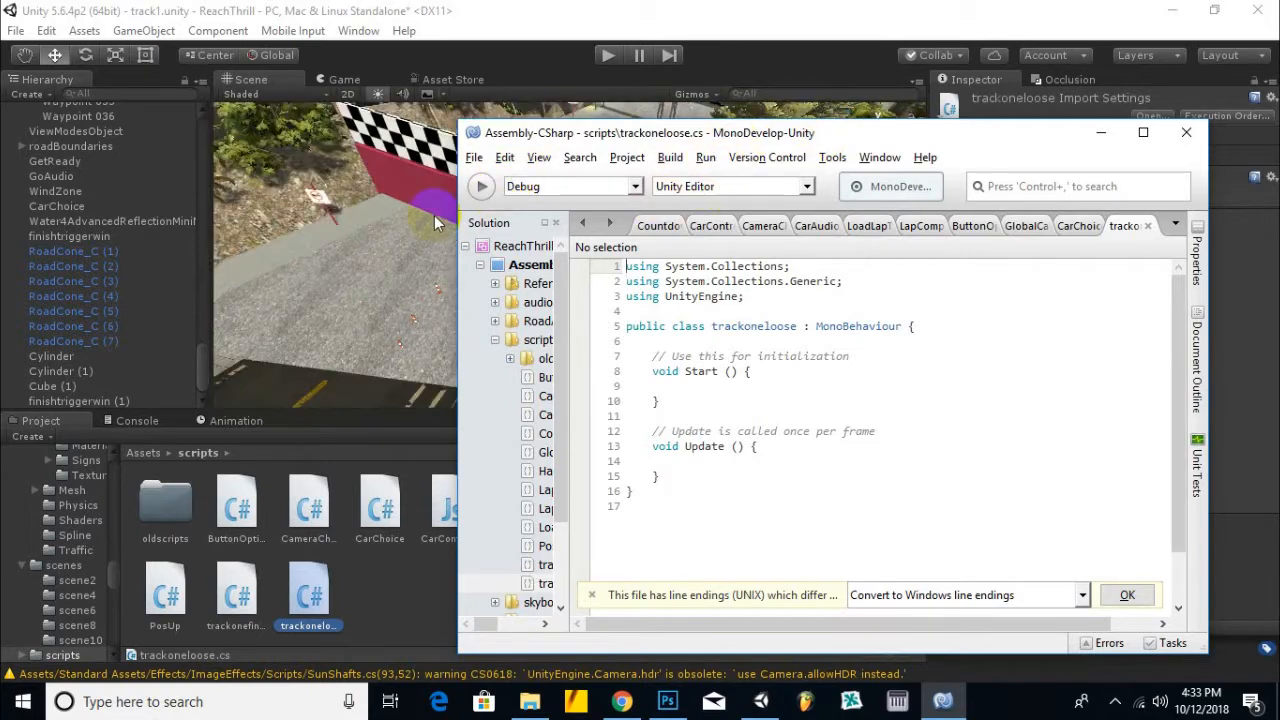
left_click_drag(884, 133, 879, 130)
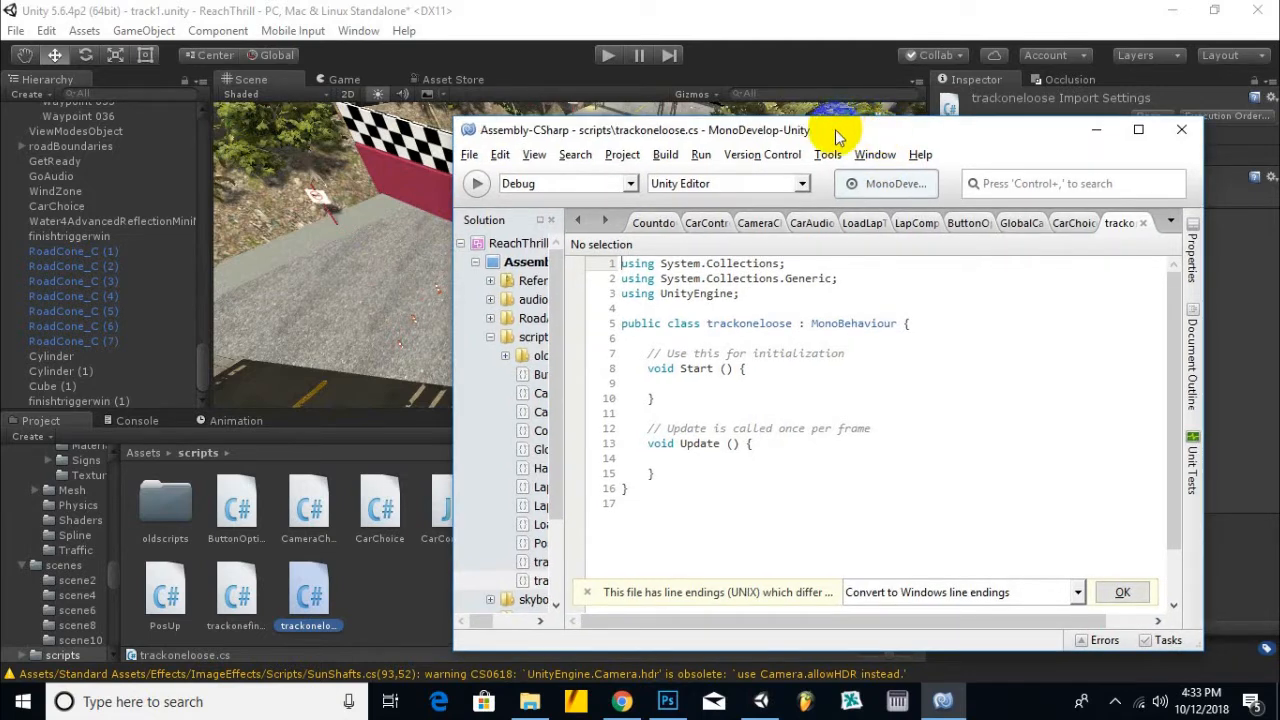
Step: Switch to Unity and examine the finish line area and the finishtriggerwin box under the checkered banner
left_click(800, 16)
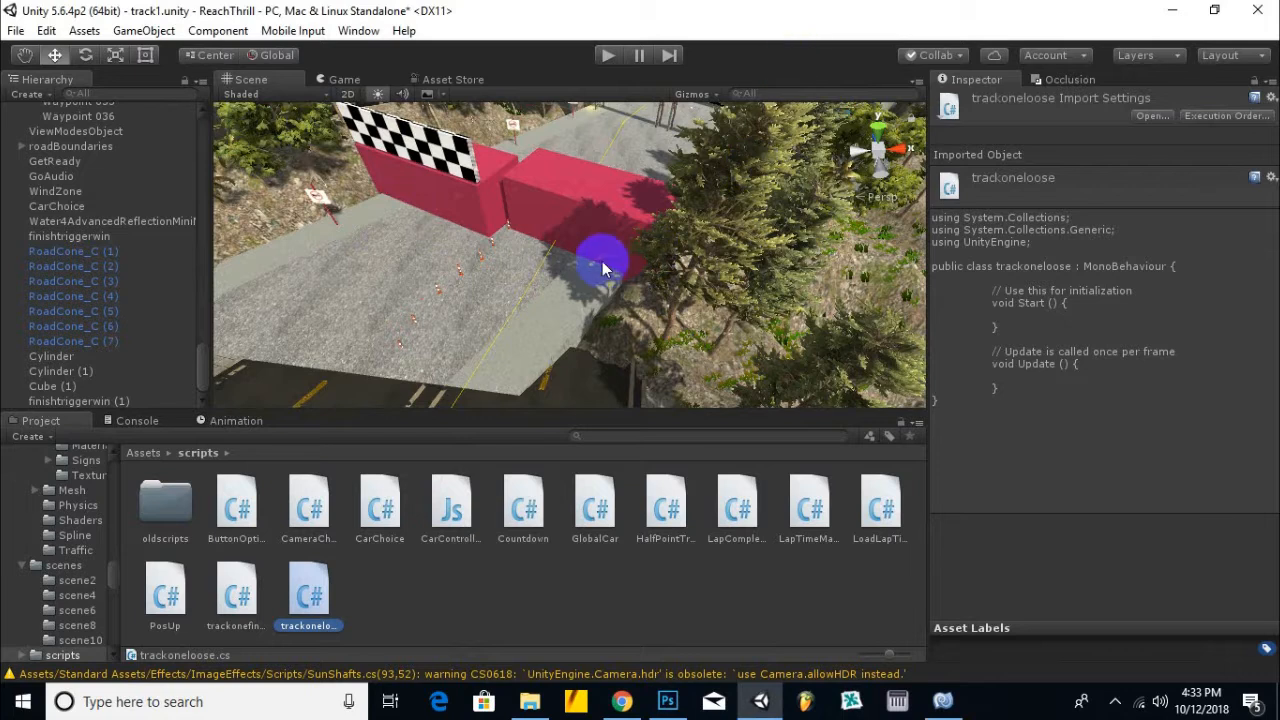
scroll(602, 262, "up", 2)
scroll(602, 260, "down", 2)
scroll(467, 230, "up", 2)
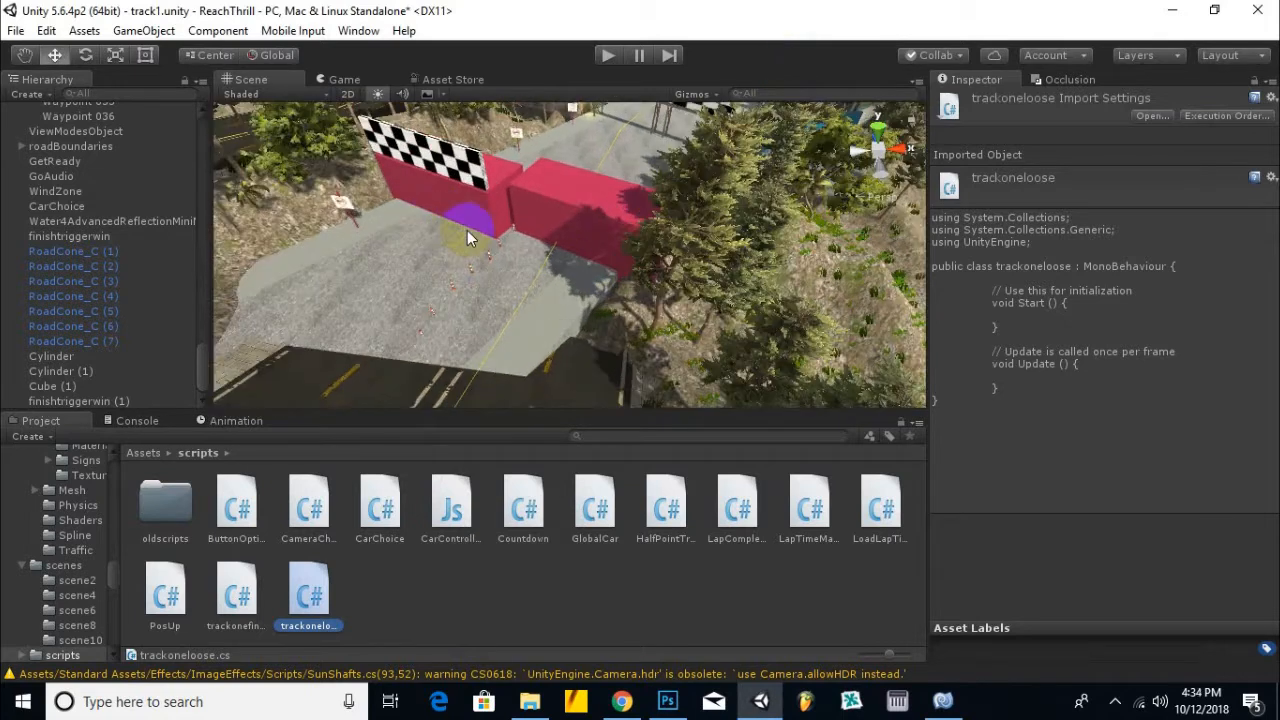
left_click_drag(600, 266, 701, 252, "alt")
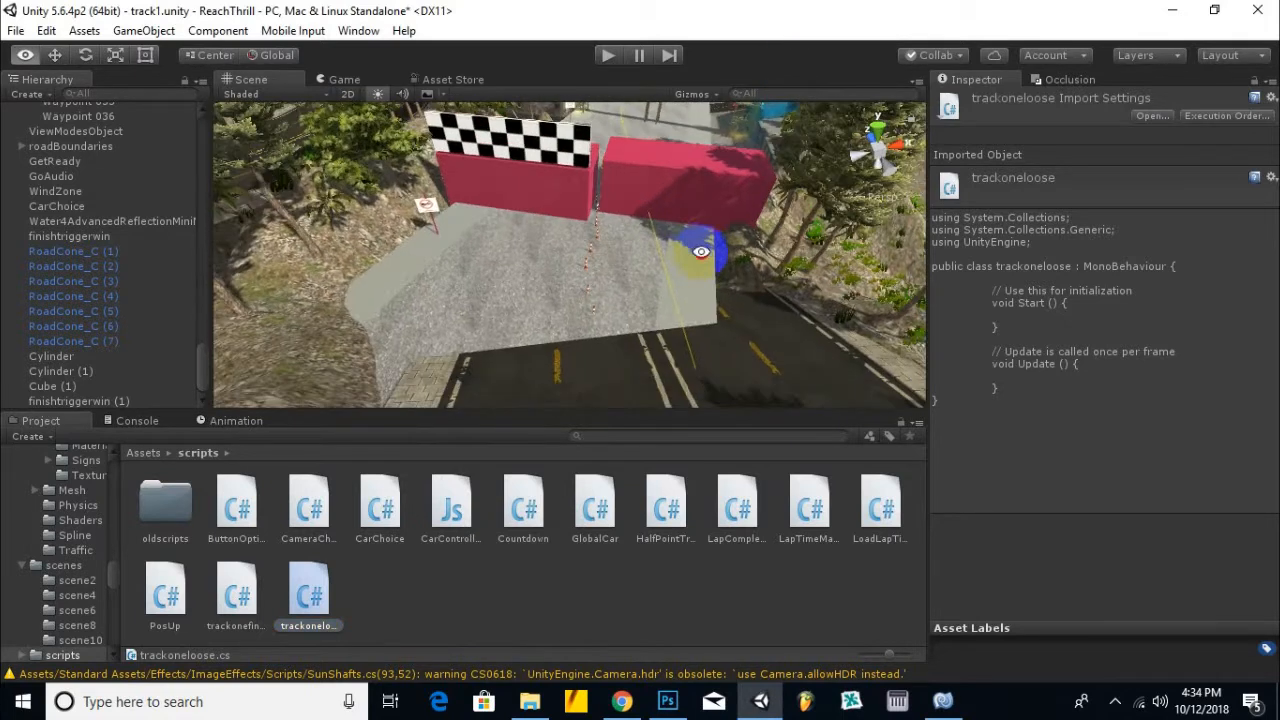
middle_click_drag(554, 200, 567, 284)
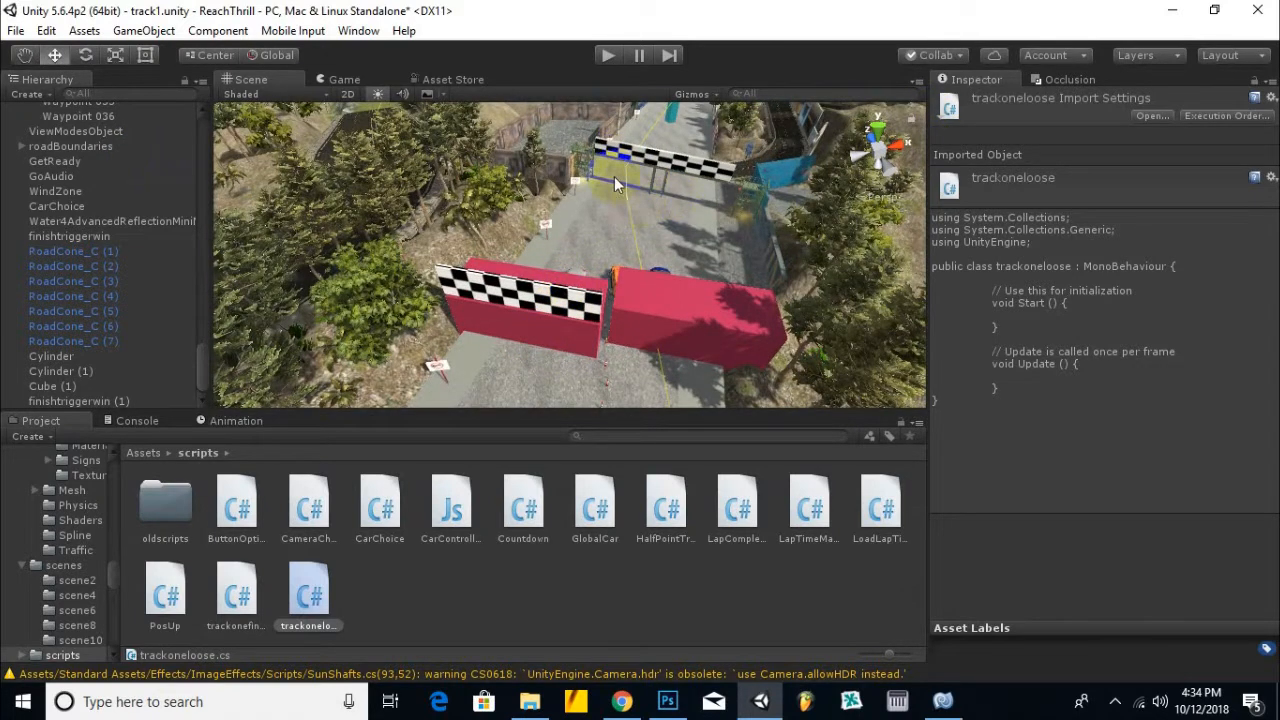
middle_click_drag(610, 287, 581, 234)
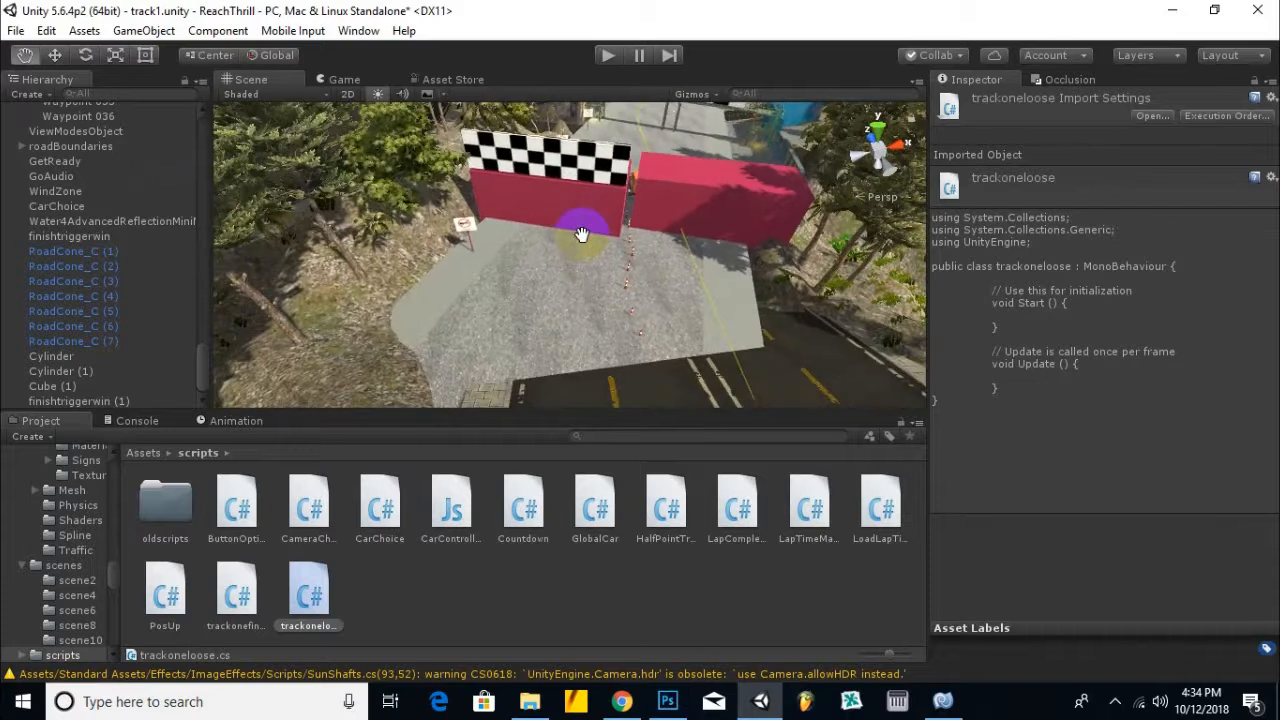
left_click(538, 200)
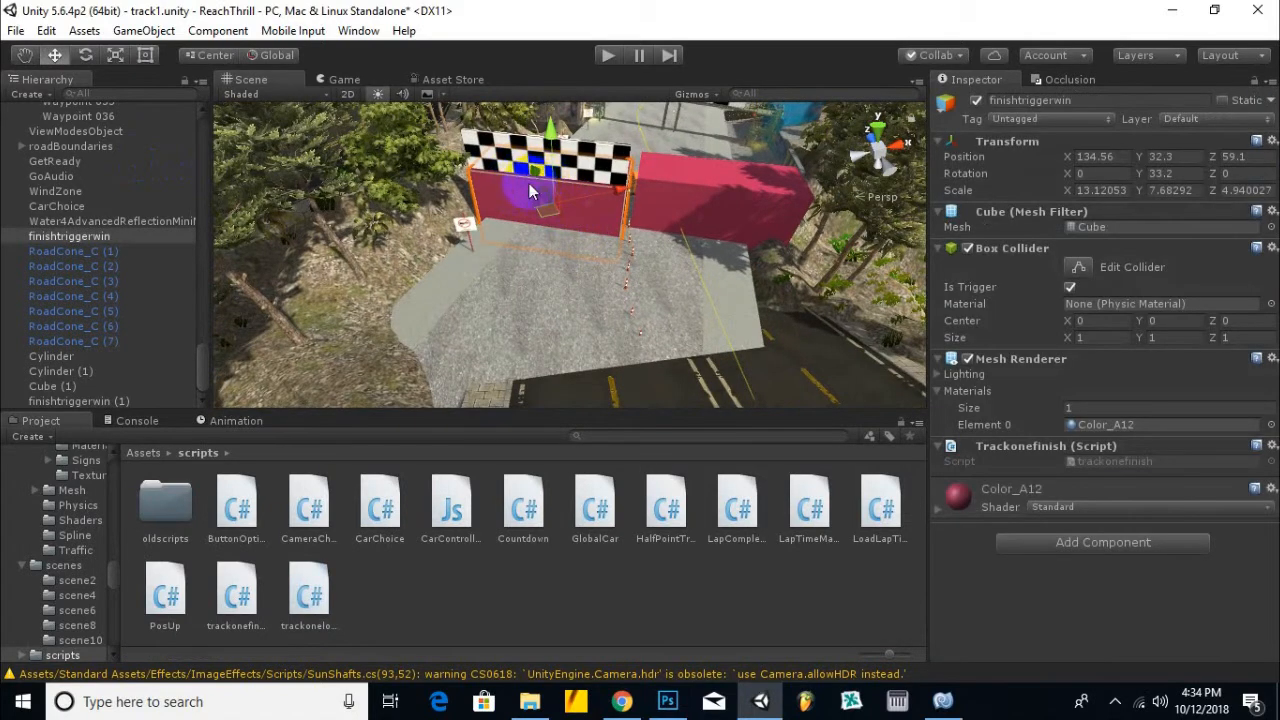
Step: Move the finishtriggerwin (1) box beside the checkered finish gate to about X 146.48, Z 51.03
left_click(752, 195)
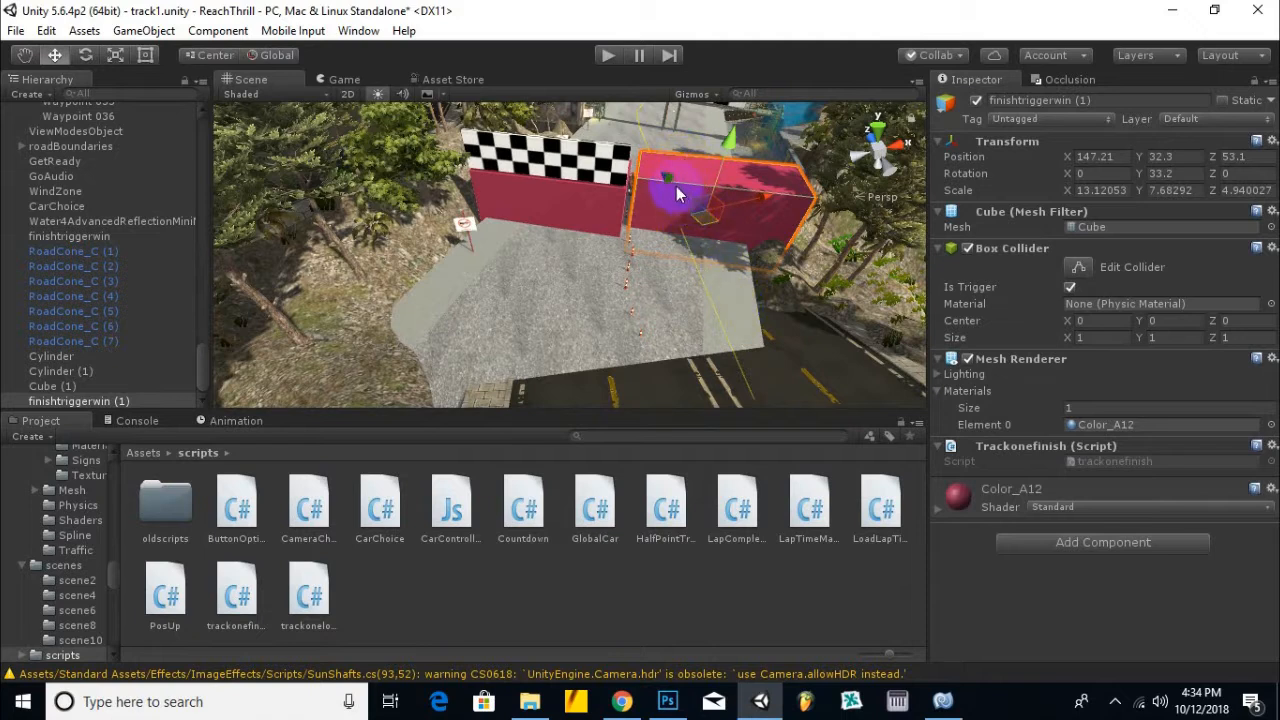
left_click_drag(665, 188, 674, 209)
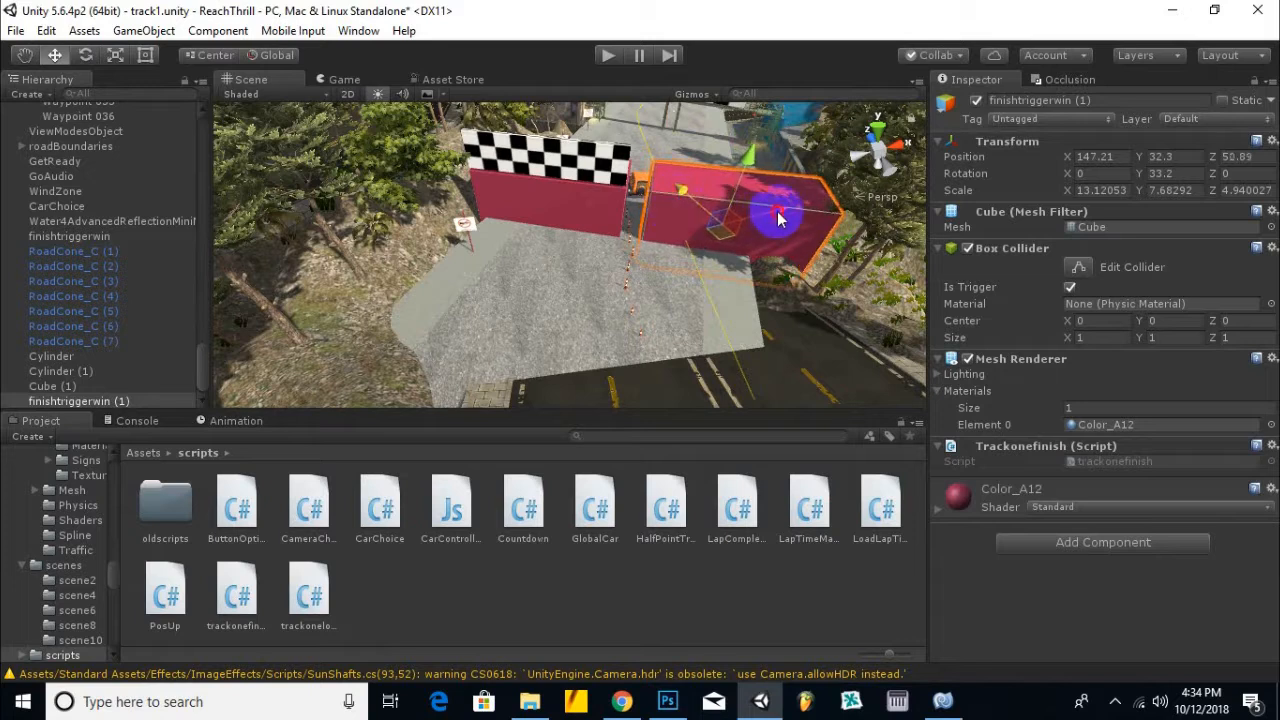
left_click_drag(777, 214, 770, 216)
right_click_drag(710, 260, 569, 209)
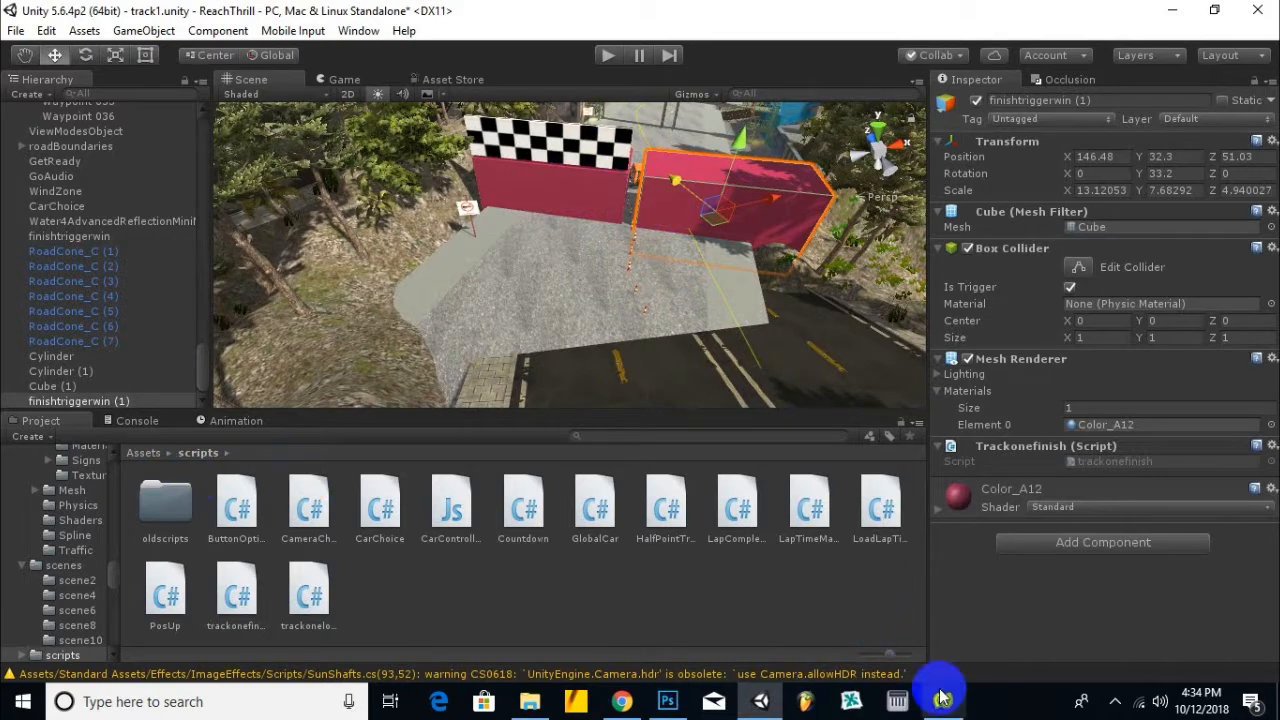
Step: Open the project's scenes folder and locate the winningscene and loosescene assets
left_click(165, 460)
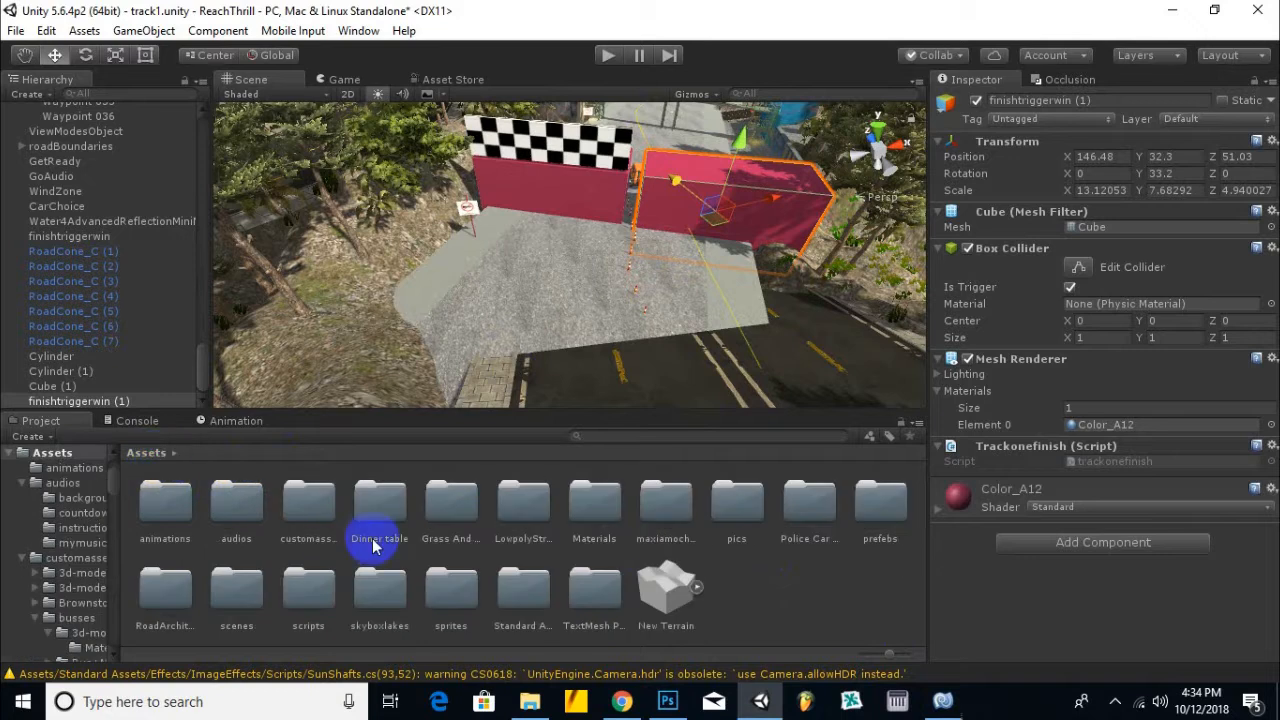
left_click(260, 595)
double_click(260, 595)
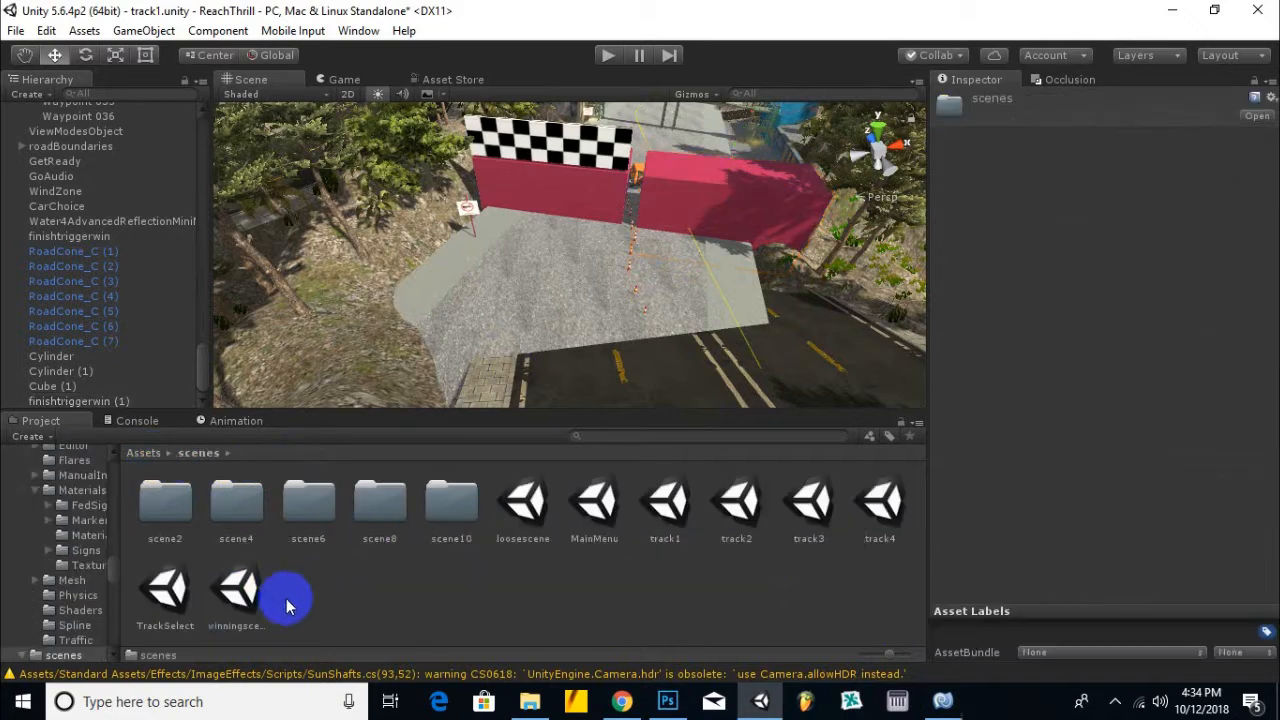
left_click(240, 590)
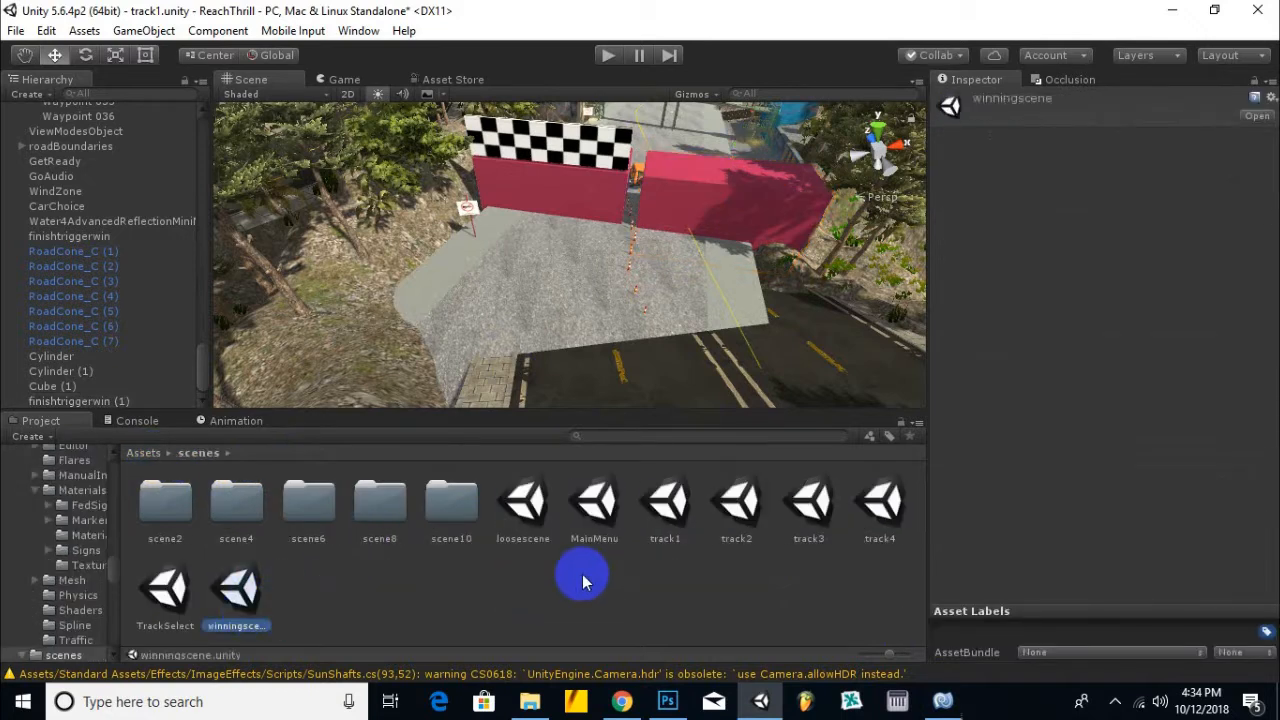
left_click(523, 505)
left_click(459, 608)
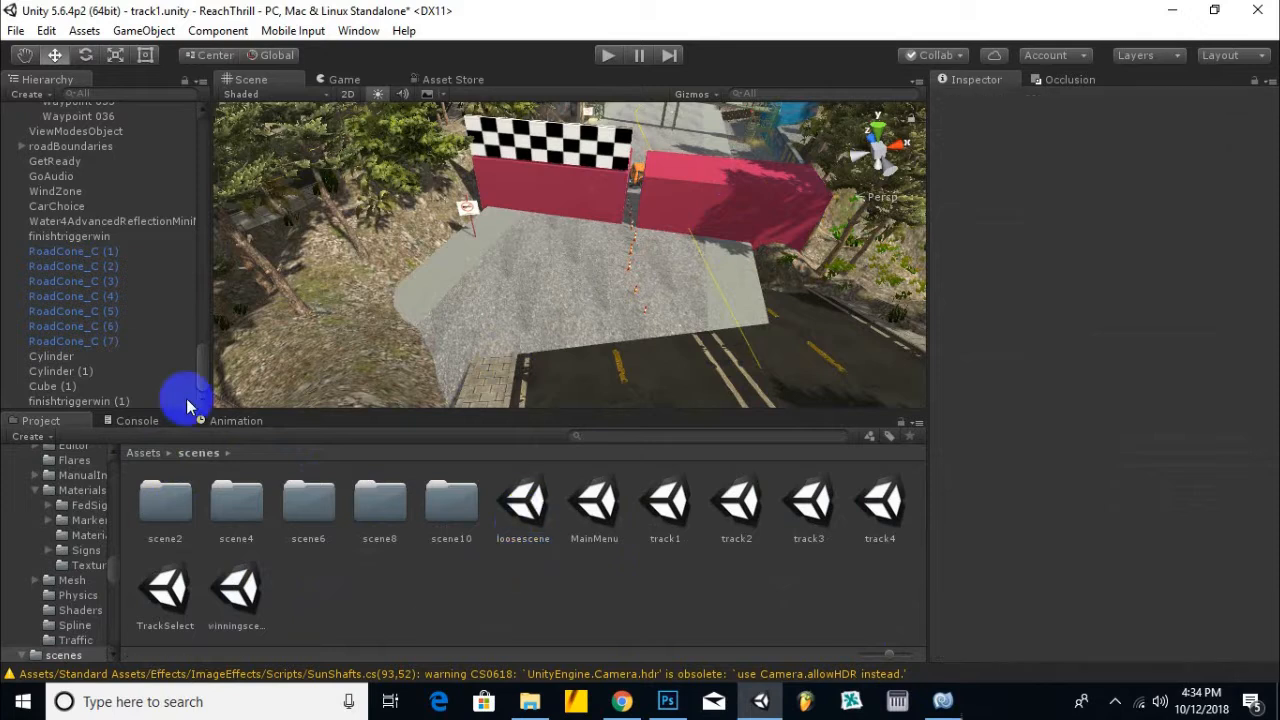
Step: Check the build indexes of the winning and loose scenes in the Build Settings, glance at the trackoneloose script, and close the settings
left_click(16, 30)
left_click(80, 216)
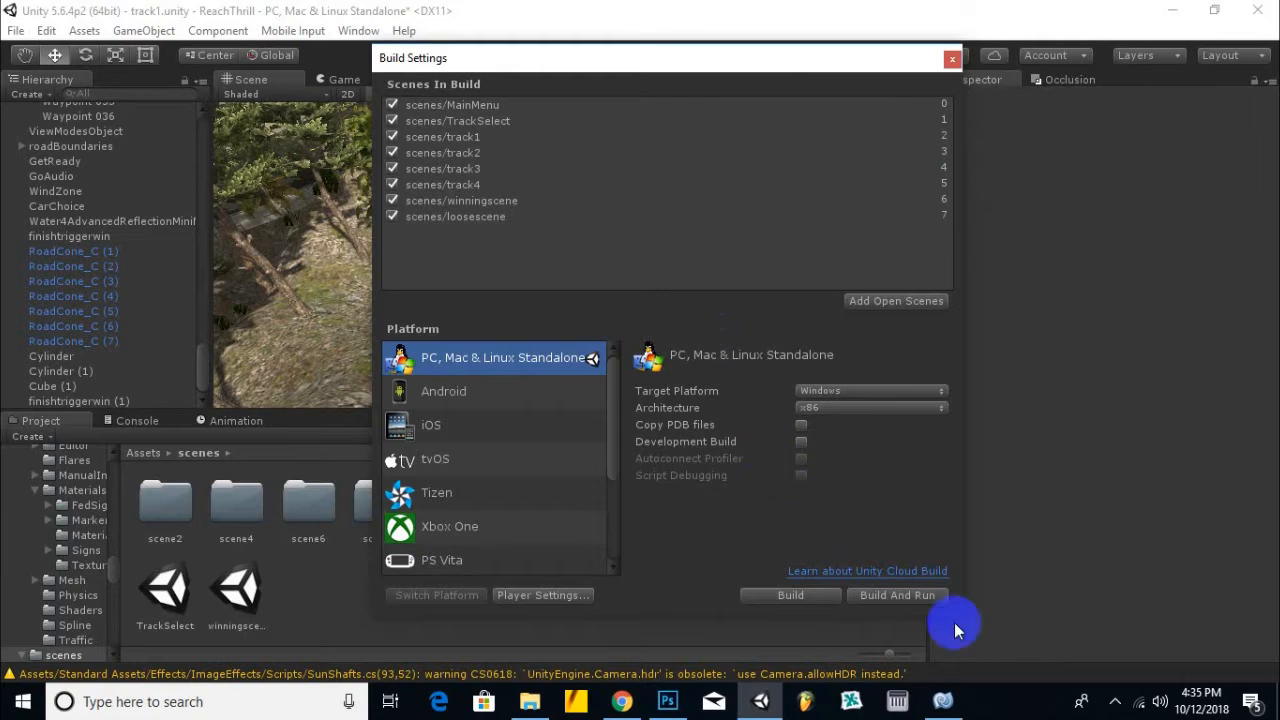
left_click(945, 703)
left_click(1071, 222)
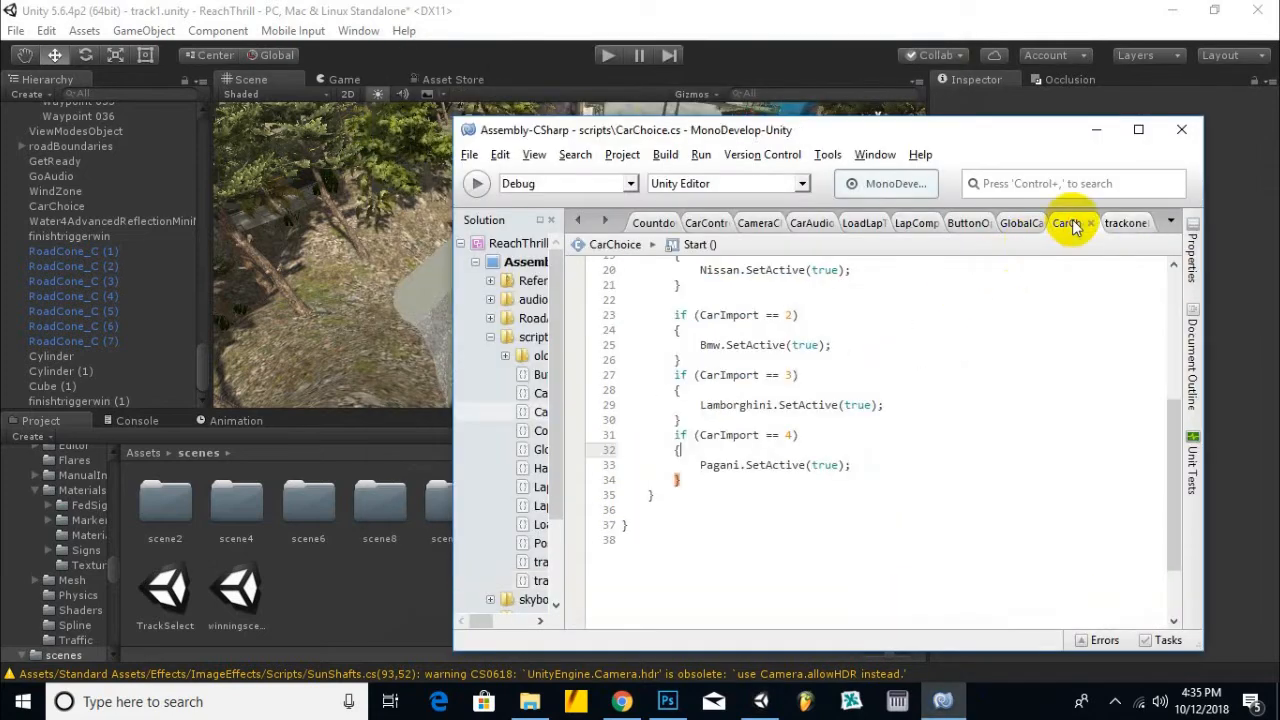
left_click(1121, 223)
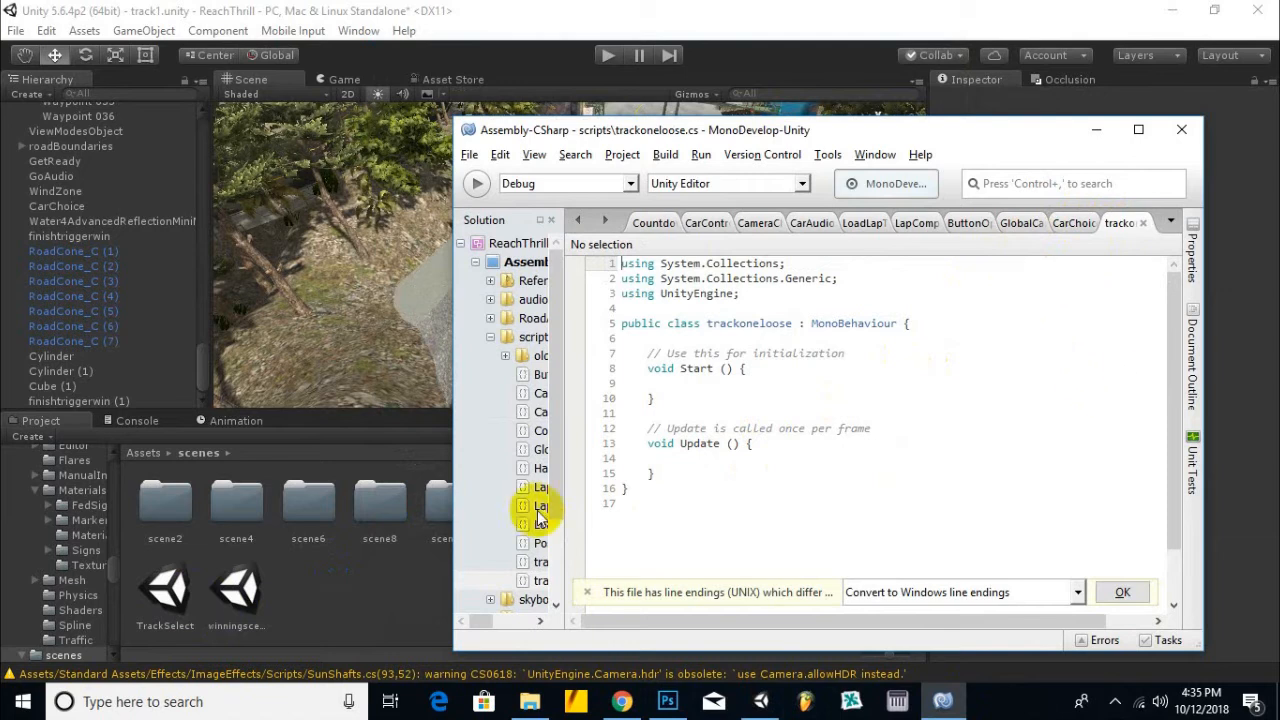
left_click(180, 624)
key("ctrl+shift+b")
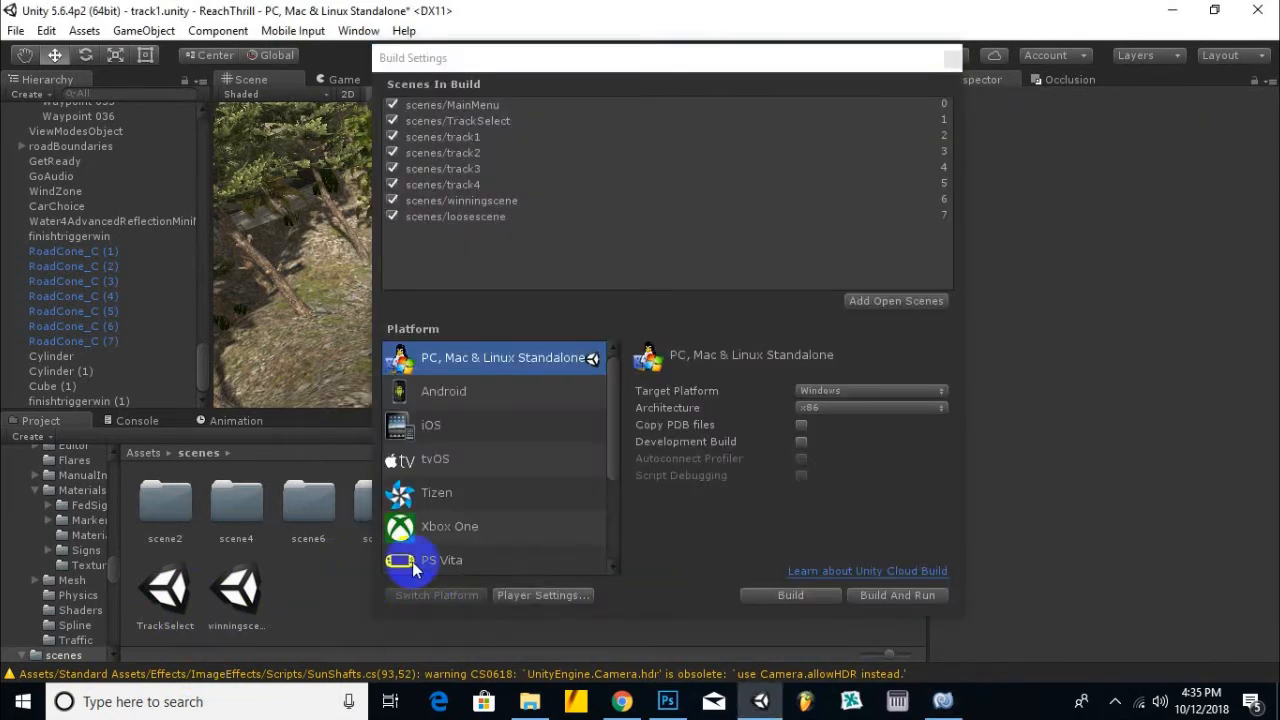
left_click(962, 58)
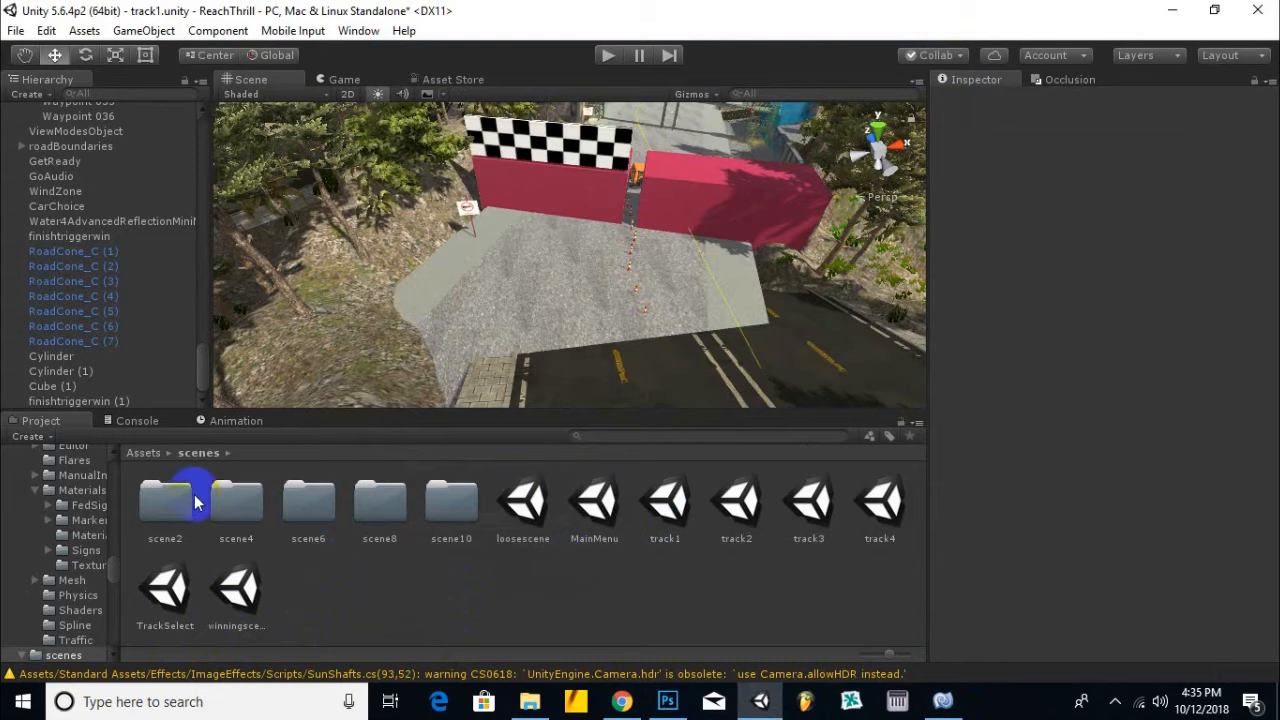
Step: Open the trackonefinish script from the scripts folder in MonoDevelop and copy its whole OnTriggerEnter method
left_click(142, 452)
double_click(307, 590)
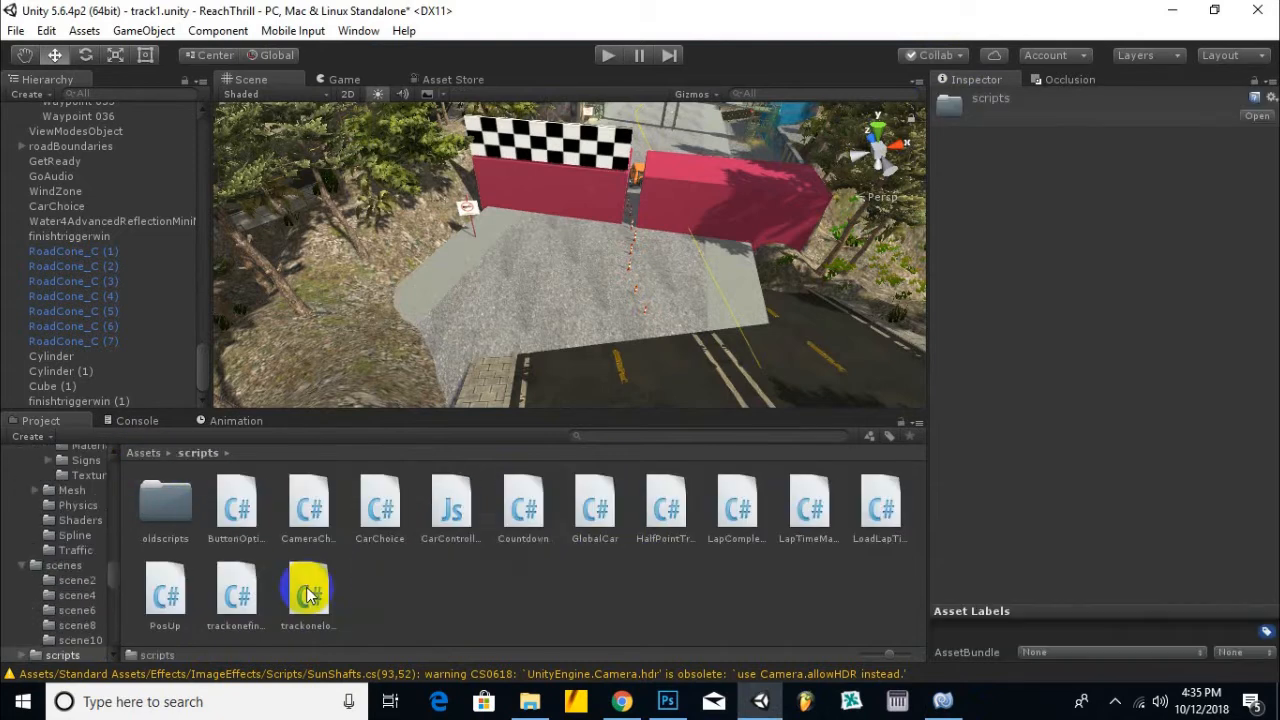
left_click(225, 600)
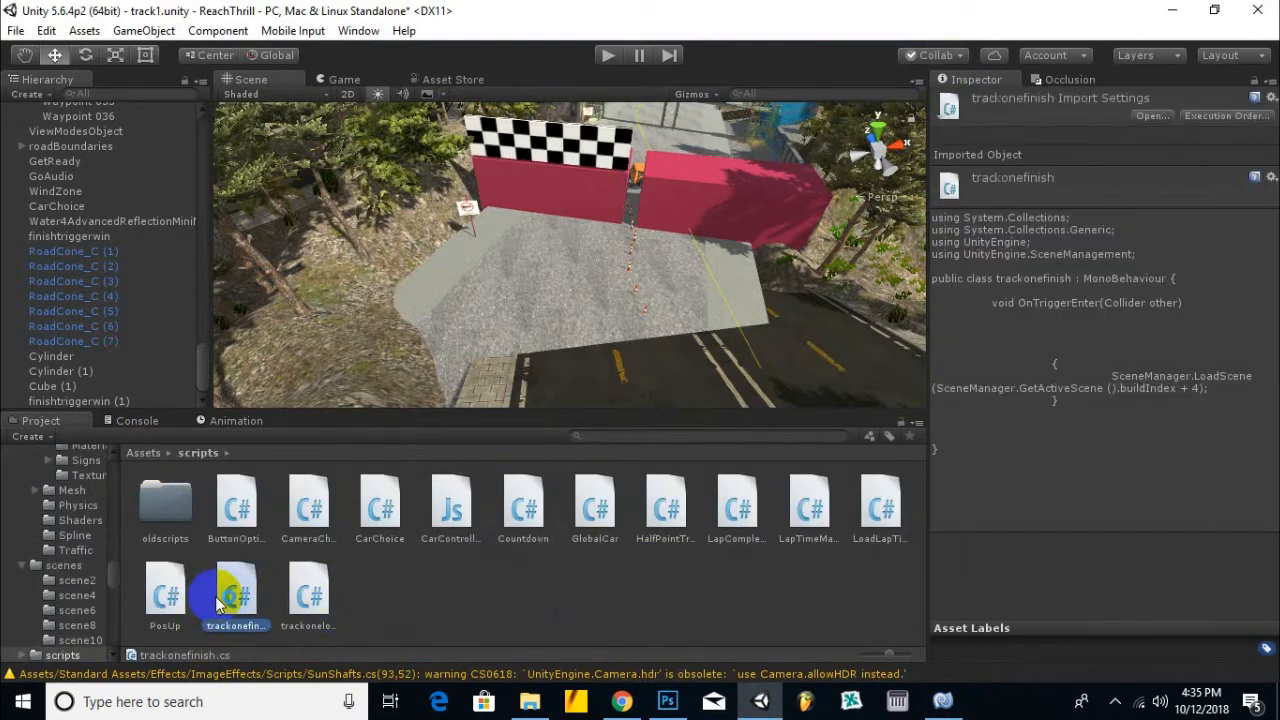
double_click(218, 603)
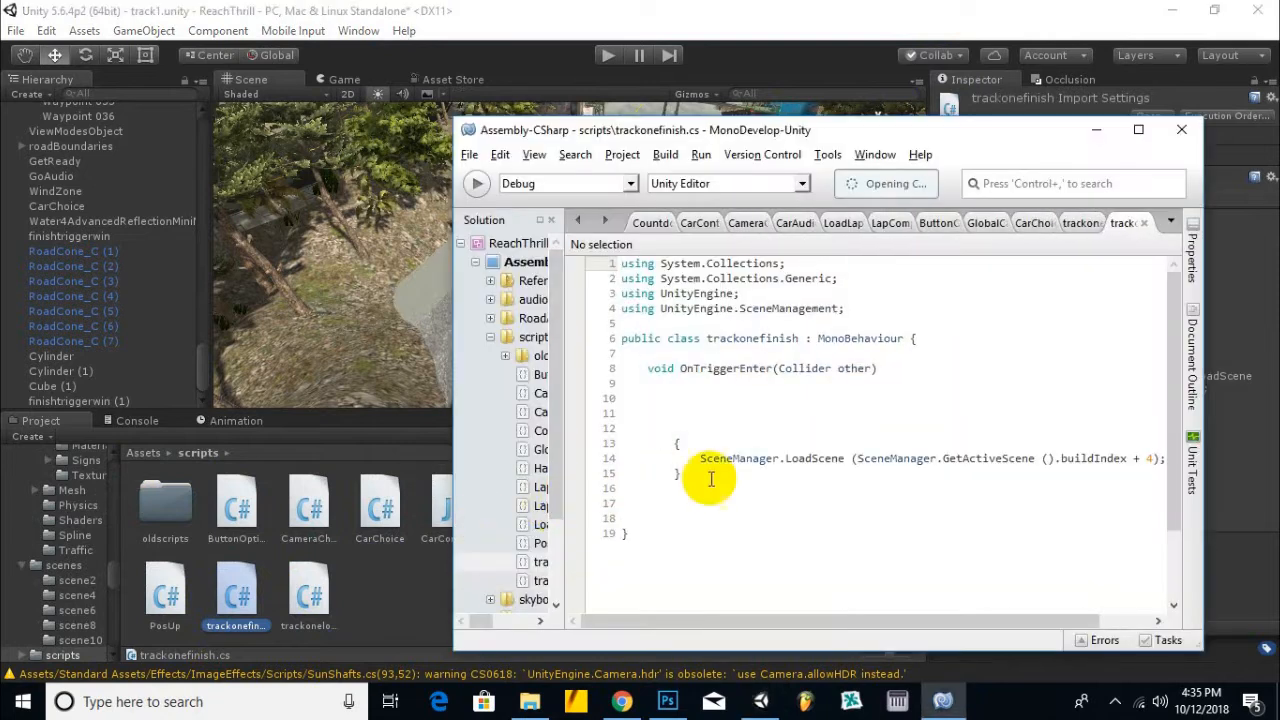
left_click(700, 458)
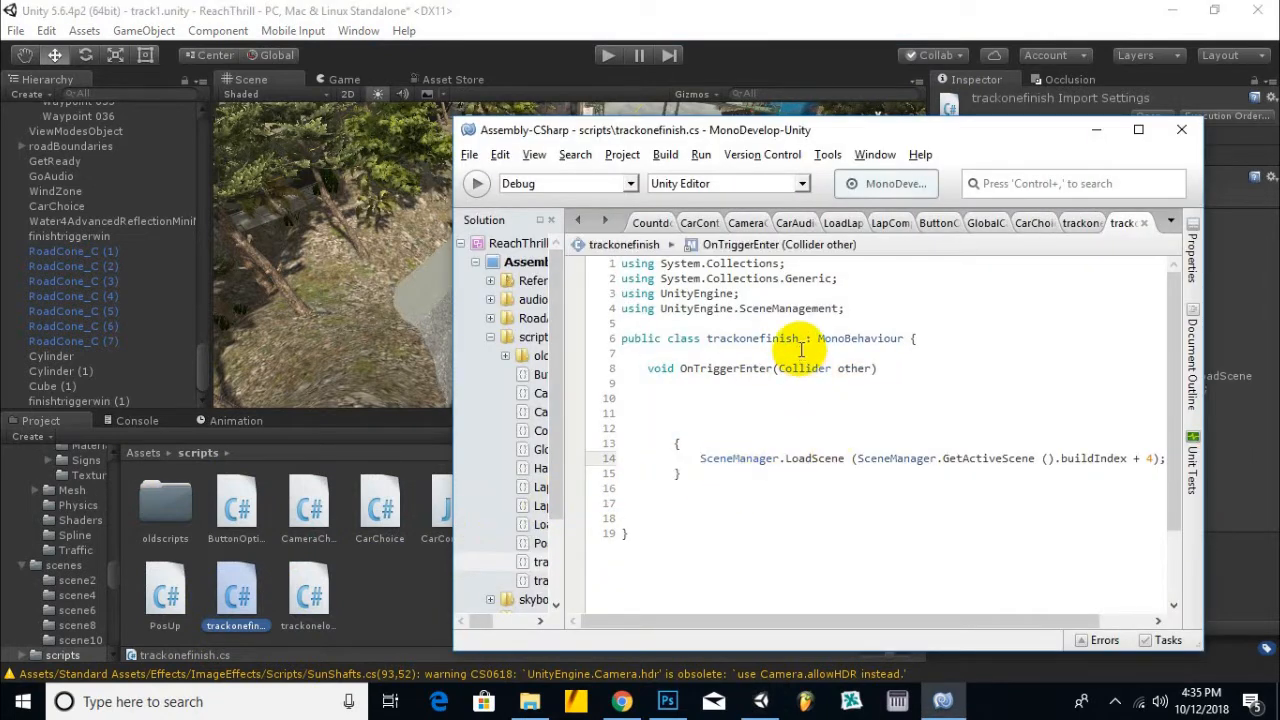
left_click_drag(648, 368, 840, 483)
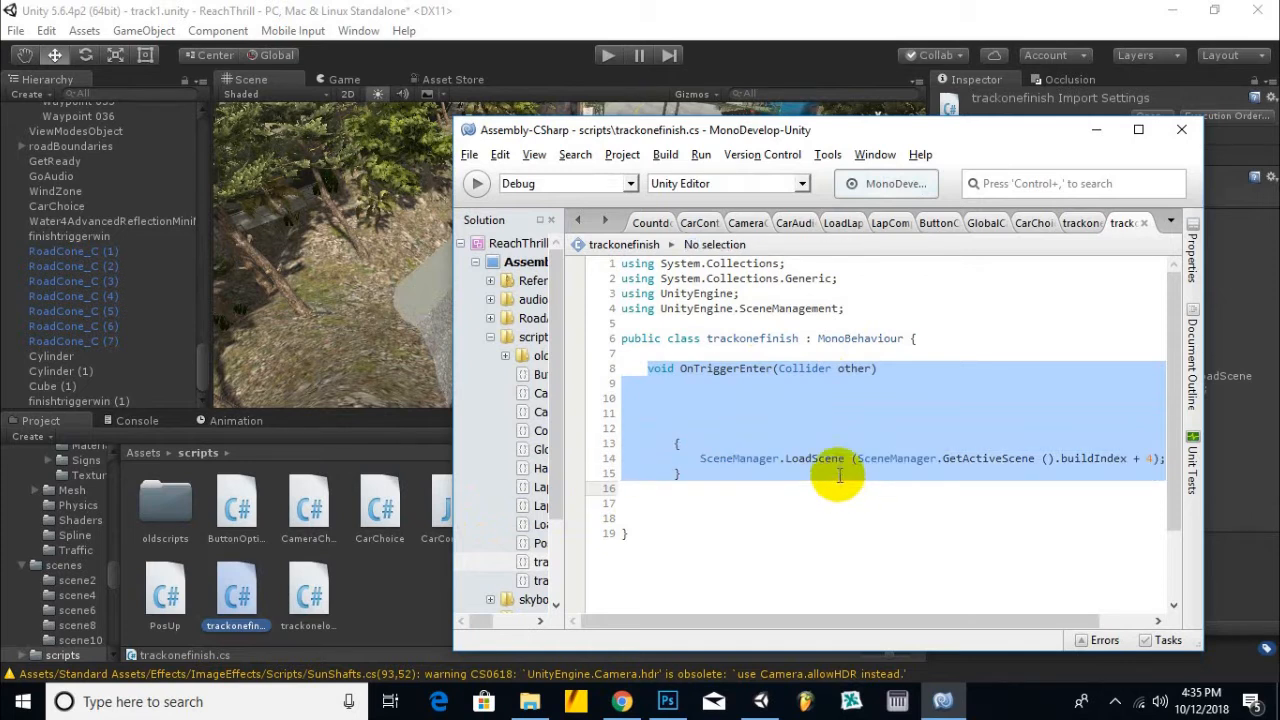
Step: Replace the Start and Update methods in the trackoneloose script with the copied OnTriggerEnter method
left_click(1073, 230)
left_click_drag(648, 352, 772, 471)
type("void OnTriggerEnter(Collider other)    \t{ \t\tSceneManager.LoadScene (SceneManager.GetActiveScene ().buildIndex + 1); \t}")
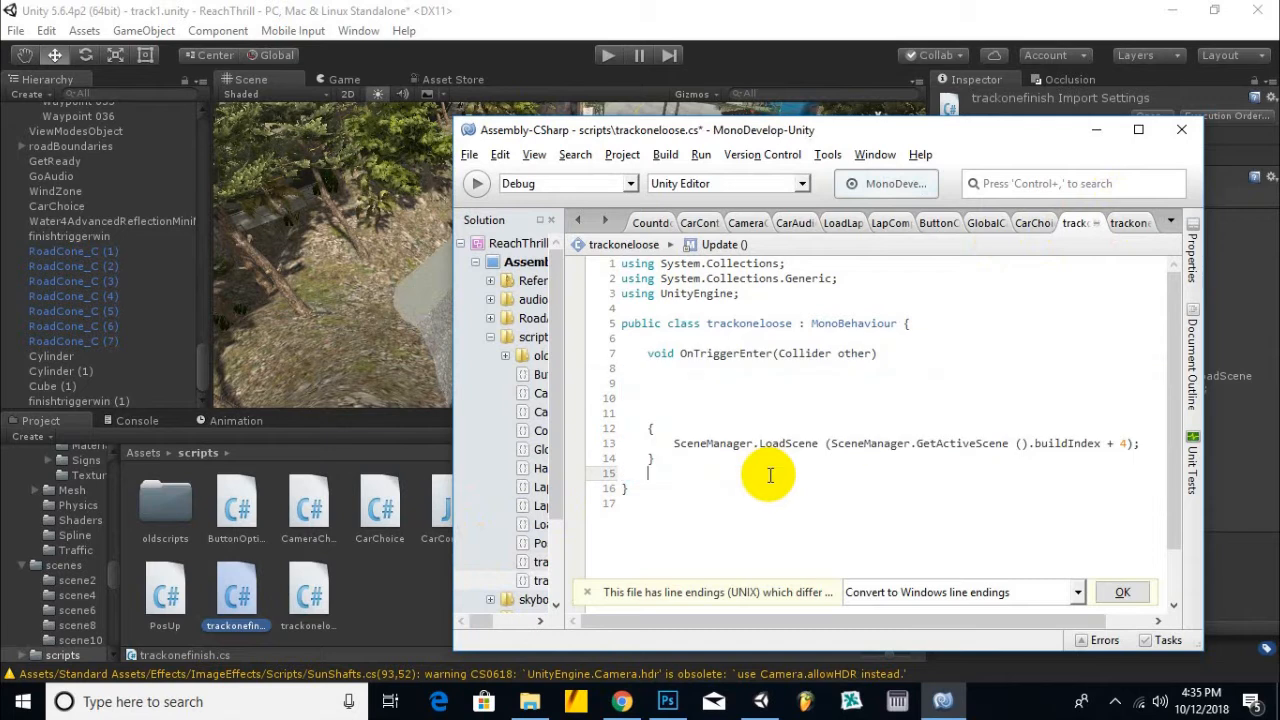
Step: Set the offset added to buildIndex in trackoneloose's LoadScene call to 5 and save the script
double_click(1124, 443)
type("4")
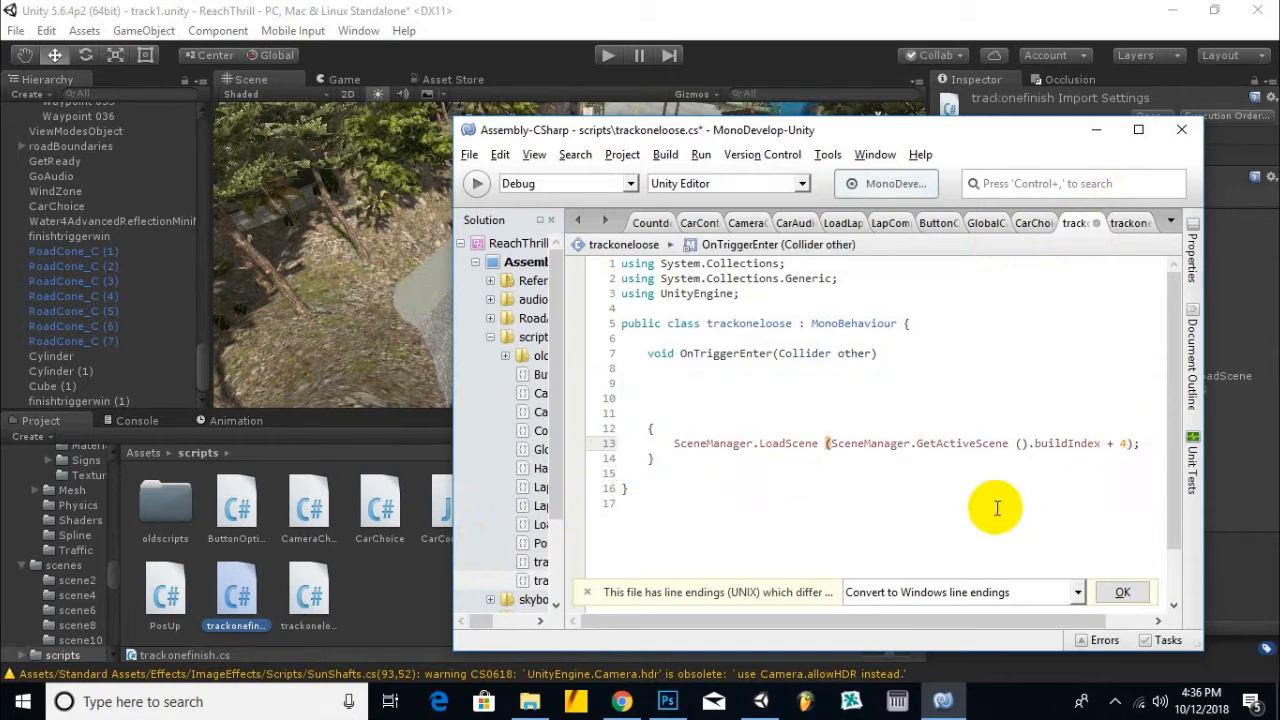
double_click(1123, 444)
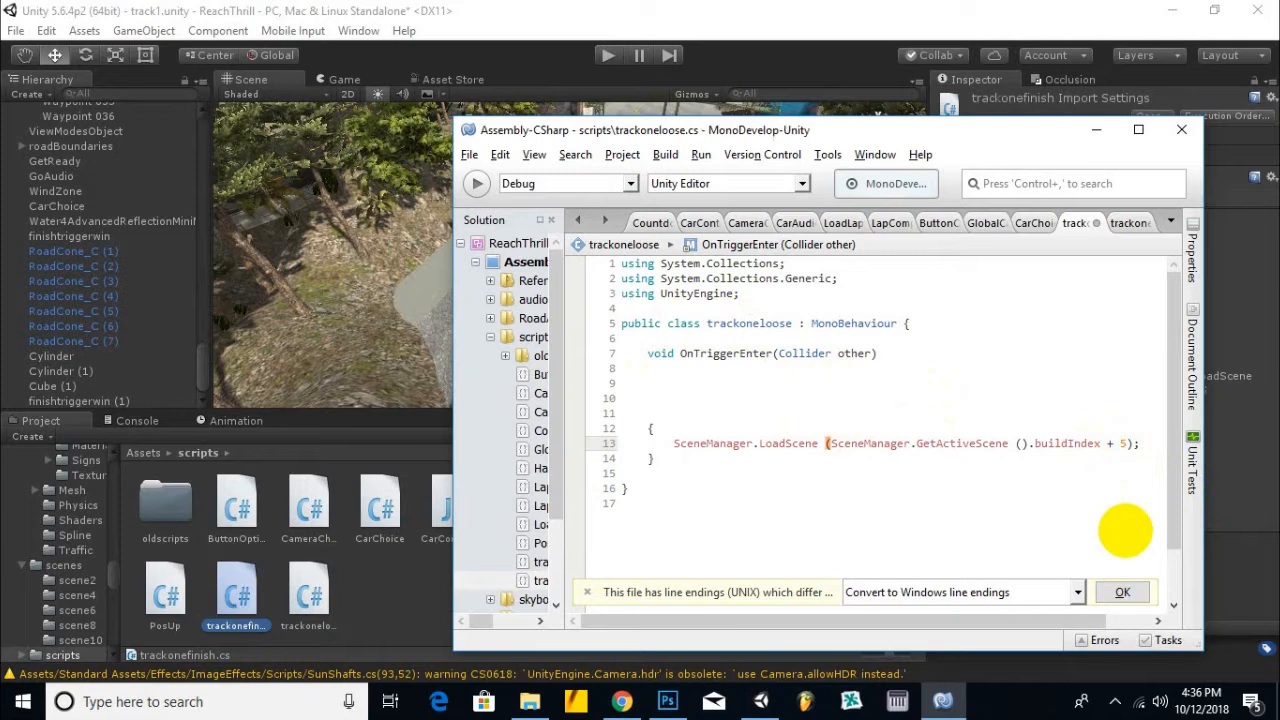
Step: Add a using UnityEngine.SceneManagement; line below the UnityEngine import in the trackoneloose script and save it
left_click(742, 294)
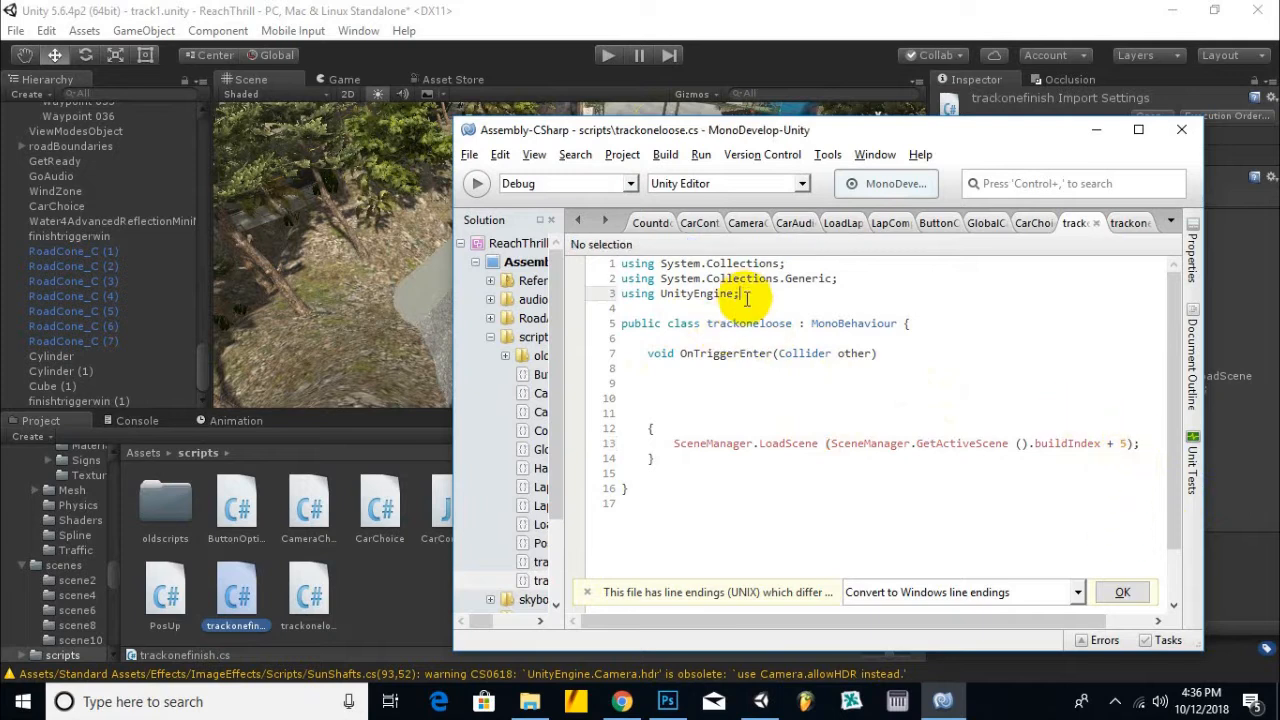
key("Return")
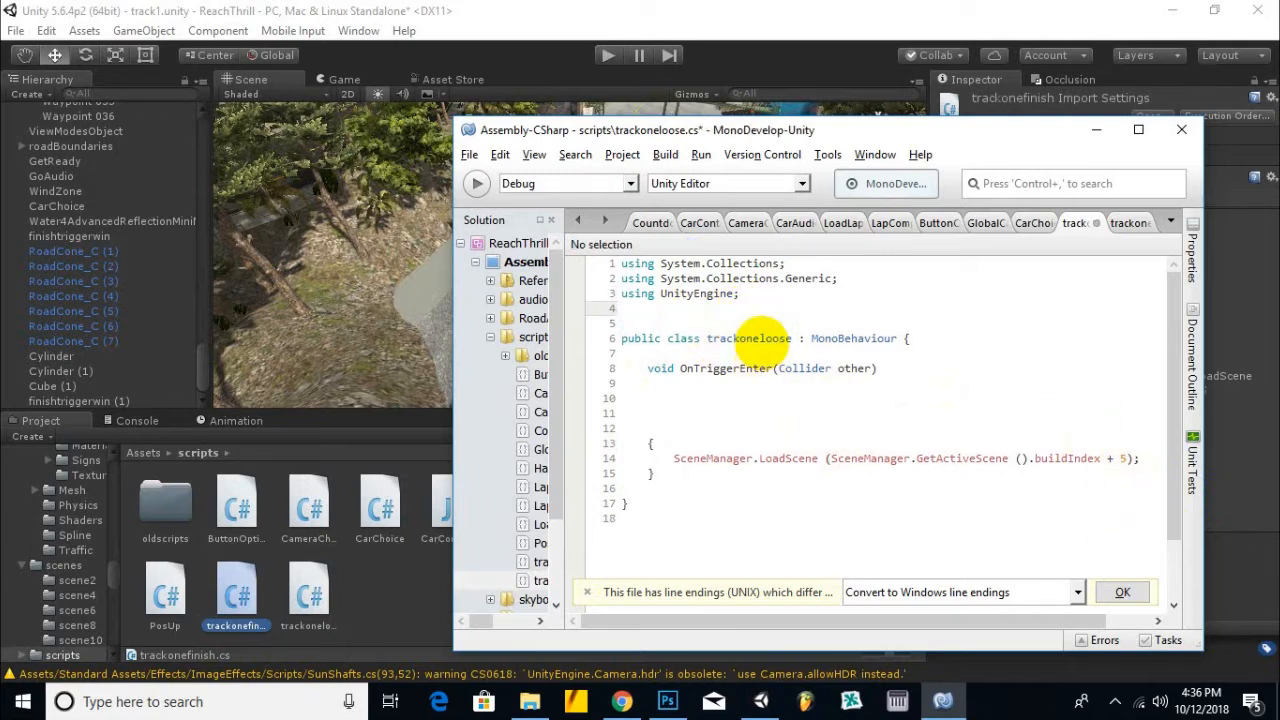
type("using ")
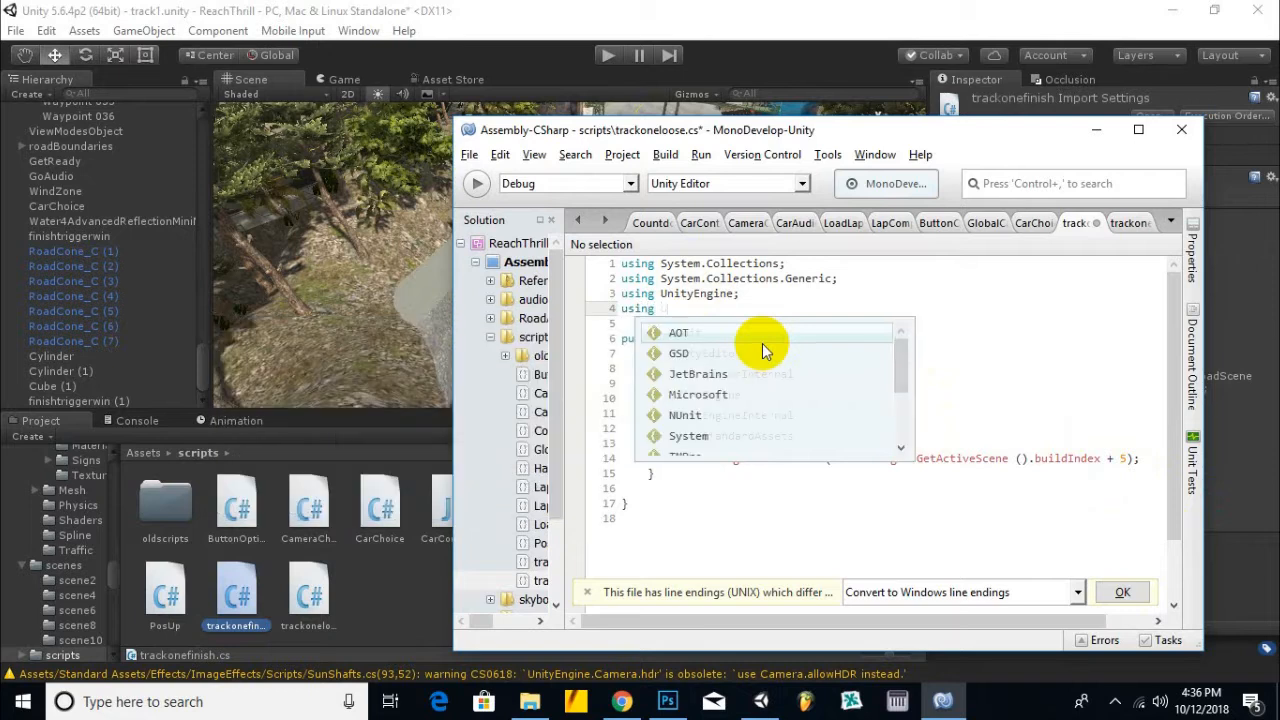
type("UnityEn")
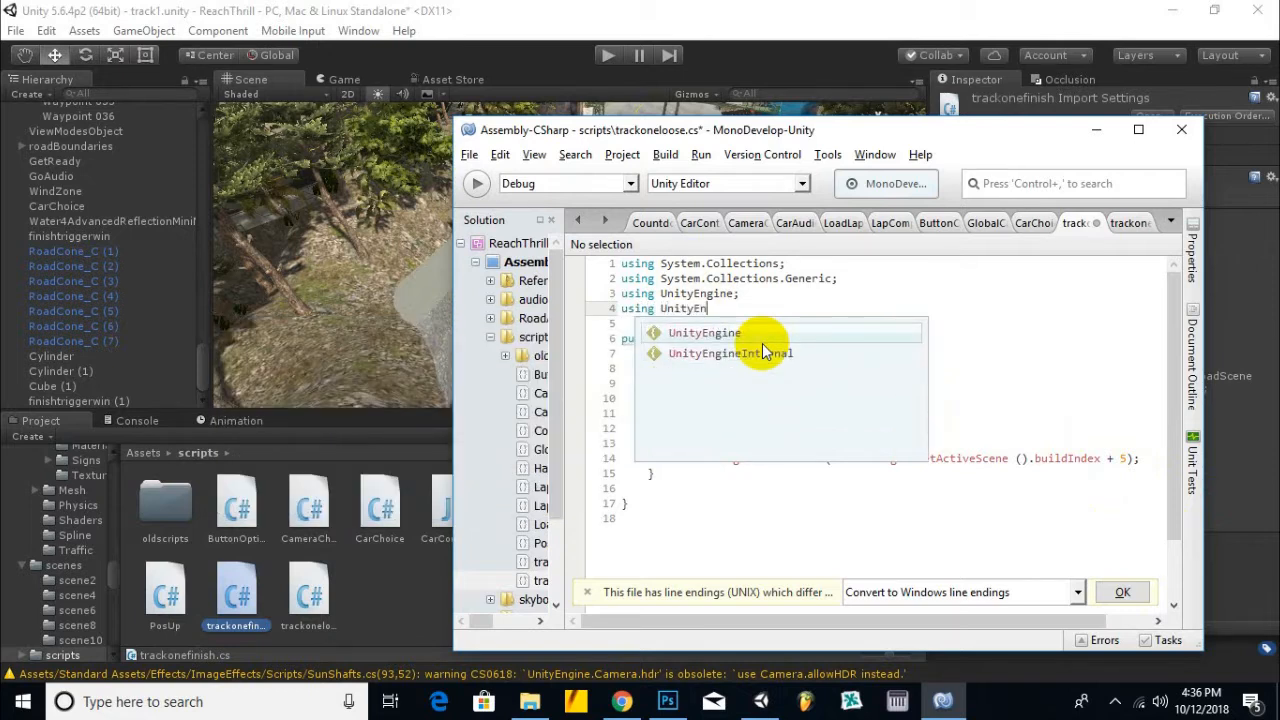
type("gine.Sc")
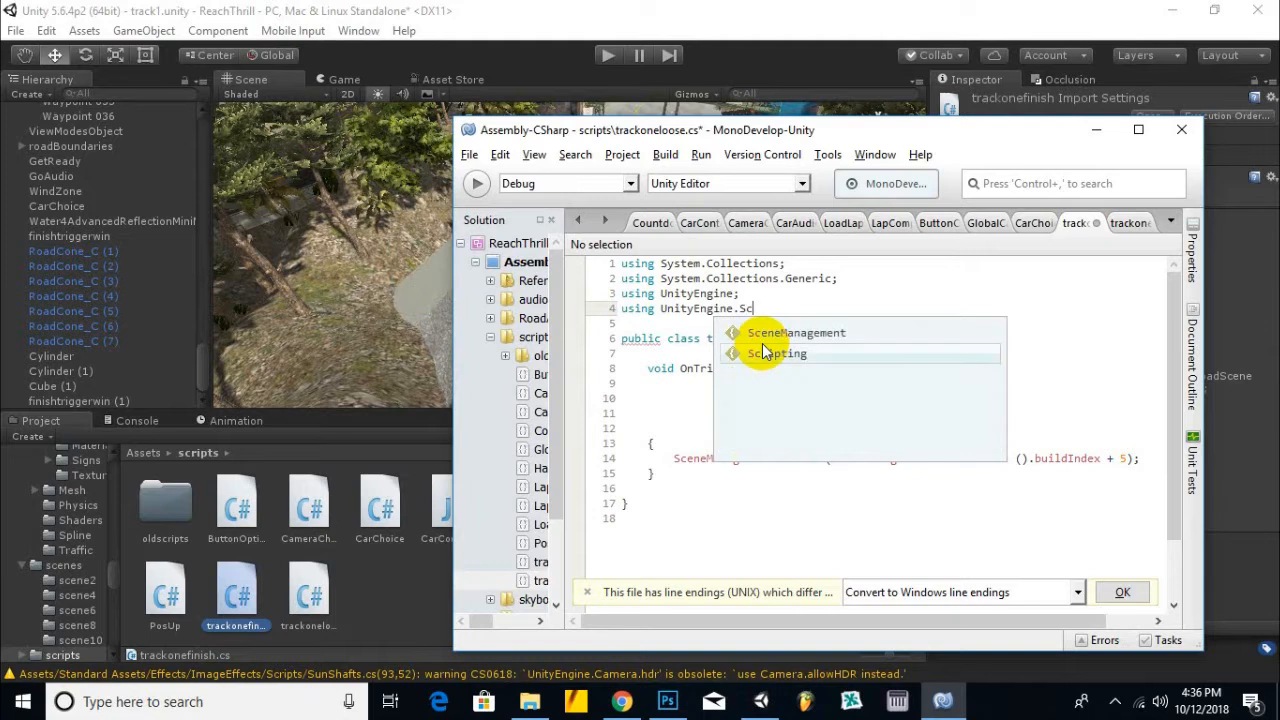
double_click(762, 334)
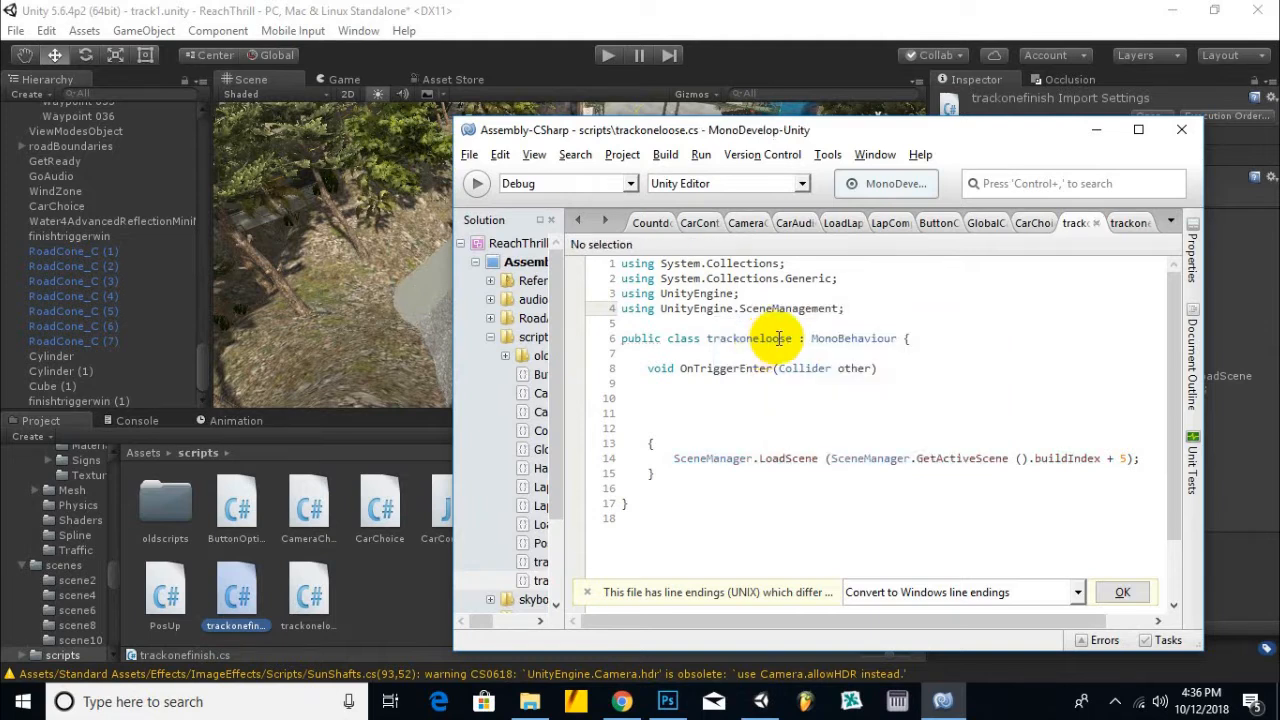
Step: Back in Unity, disable the Mesh Renderer of both finish trigger cubes together and play the scene
left_click(824, 12)
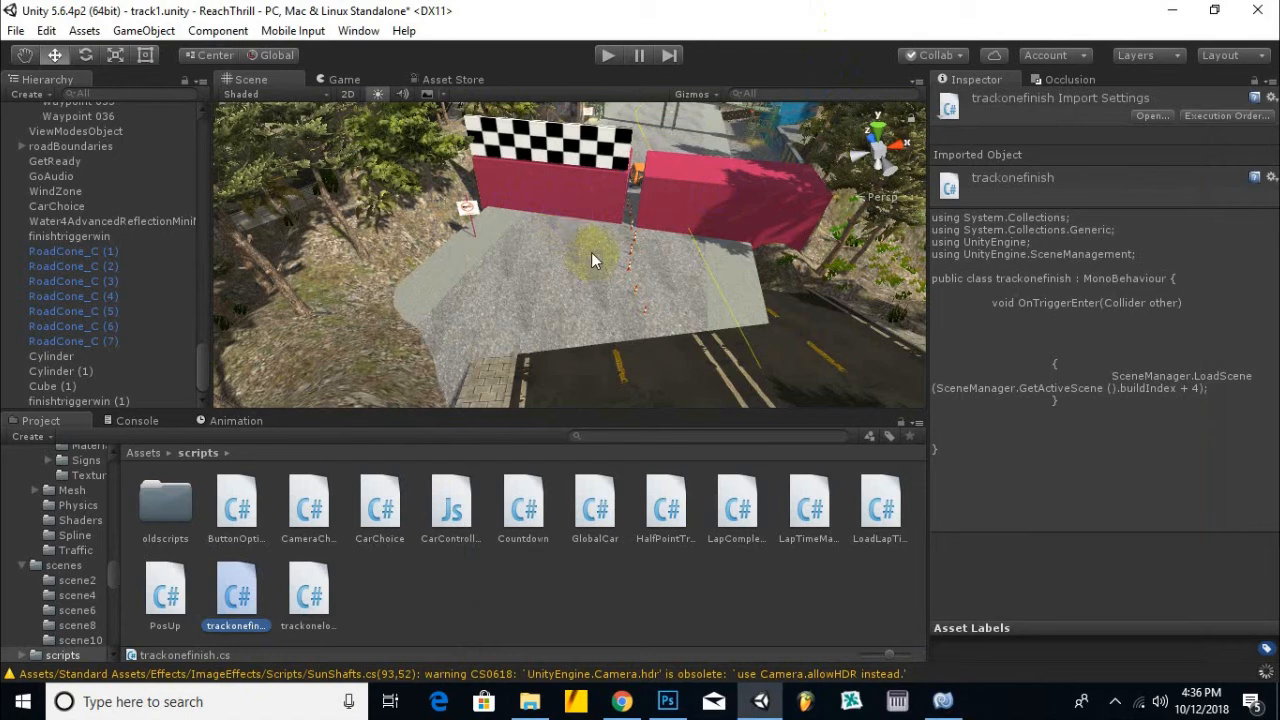
left_click(579, 206)
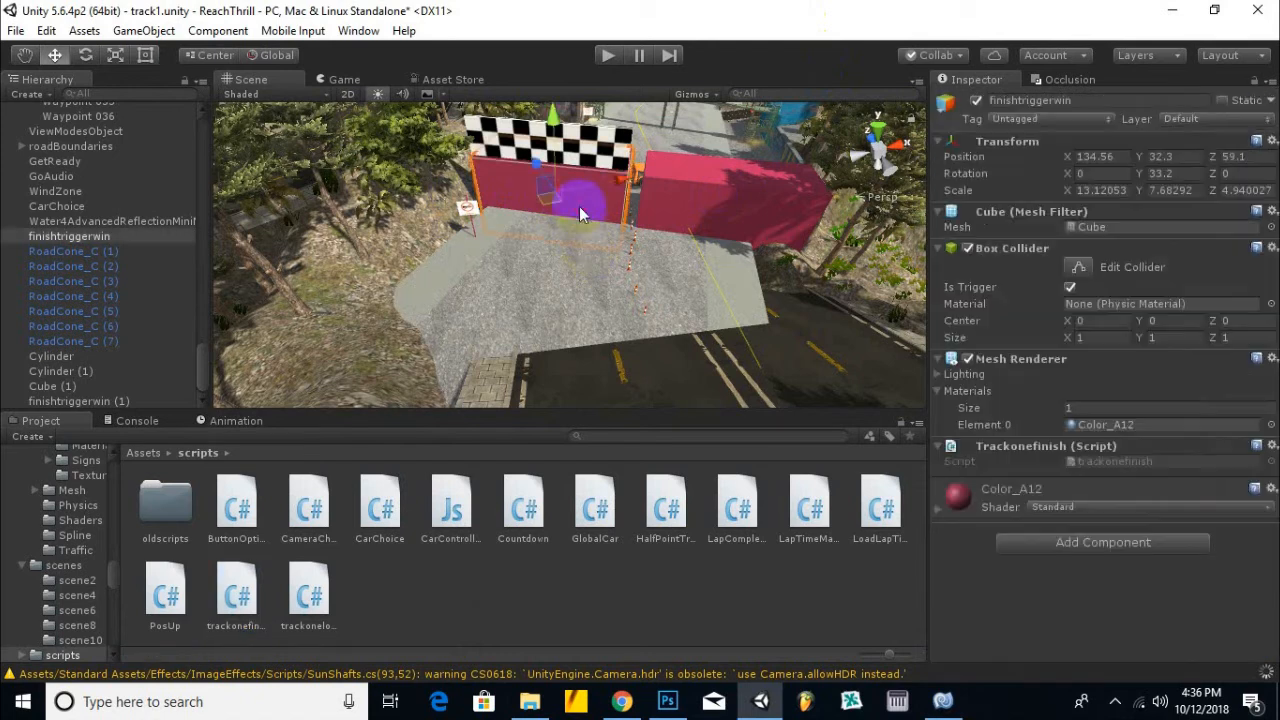
left_click(697, 214, "shift")
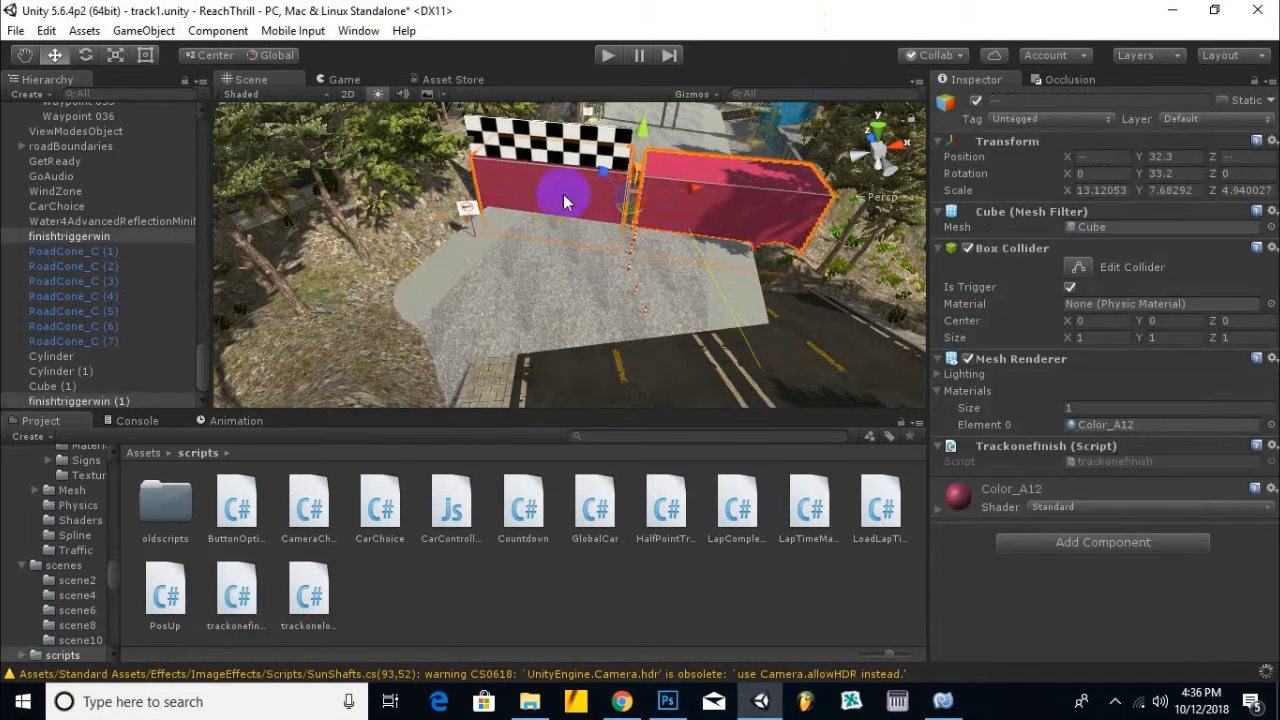
left_click(968, 359)
left_click(836, 207)
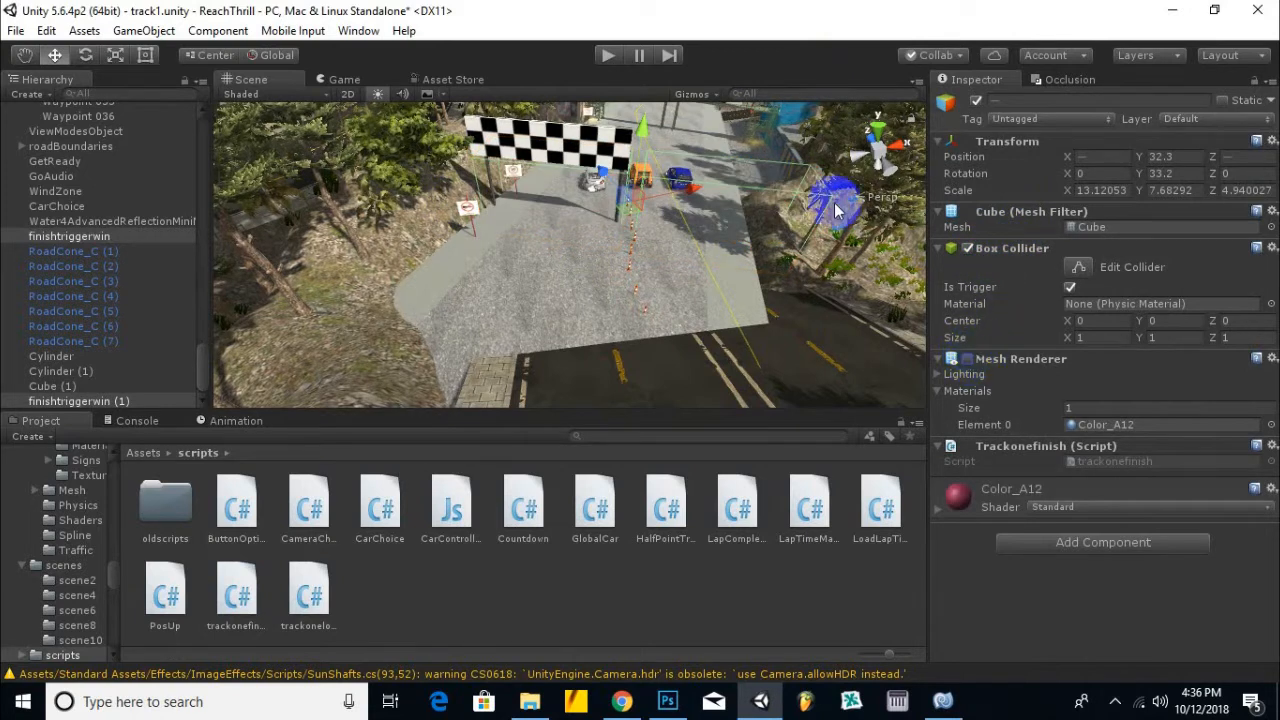
left_click(607, 55)
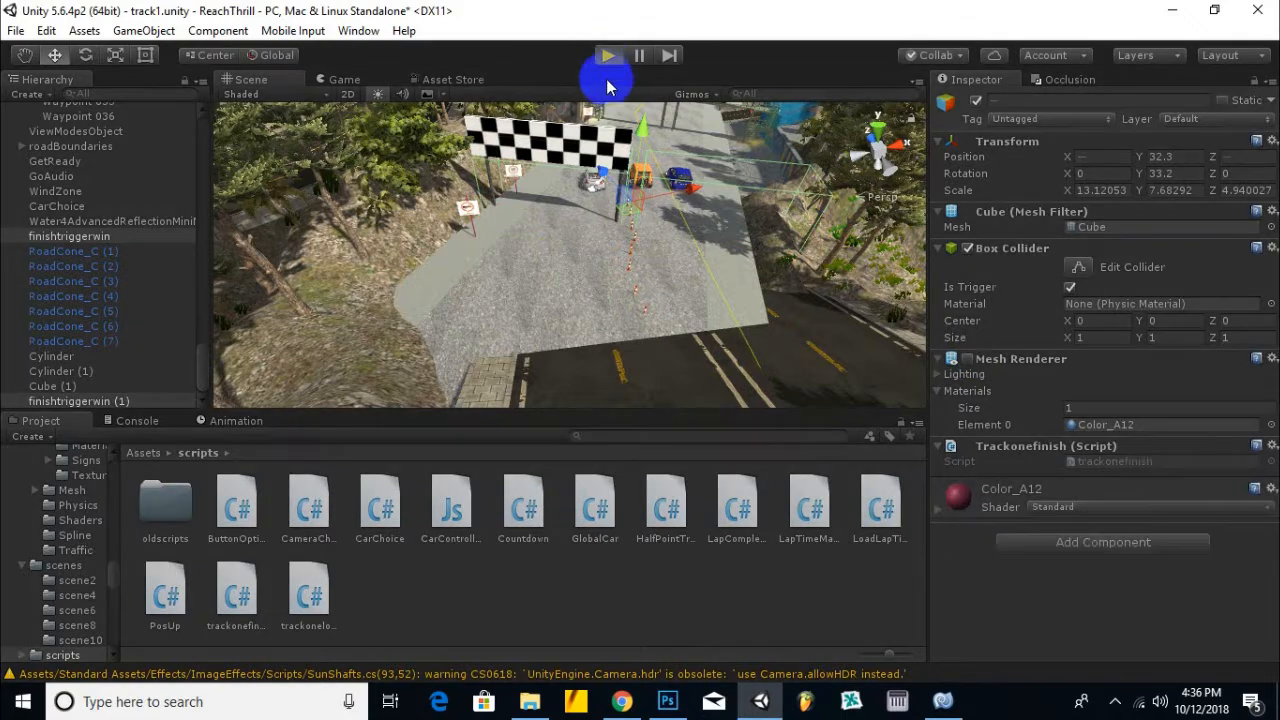
Step: Rename finishtriggerwin (1) as finishtriggerloose and replace its Trackonefinish script with the trackoneloose script
left_click(88, 402)
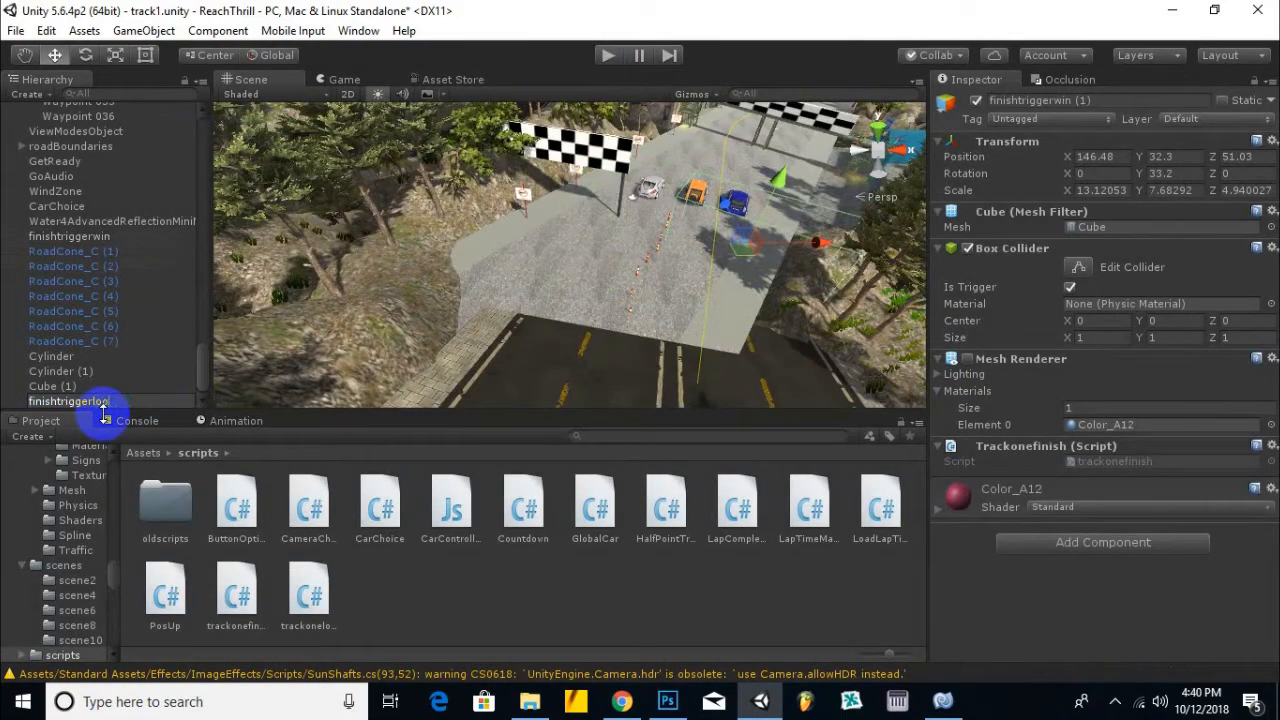
key("Return")
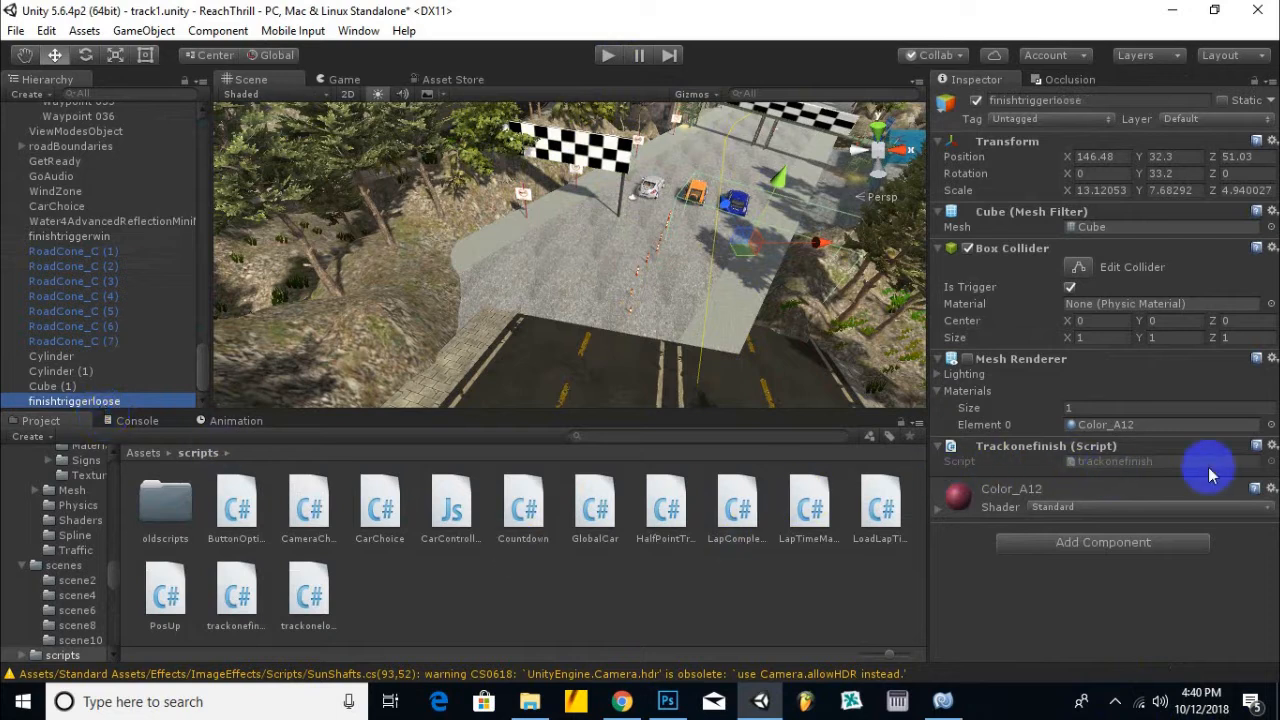
left_click(1271, 446)
left_click(1165, 493)
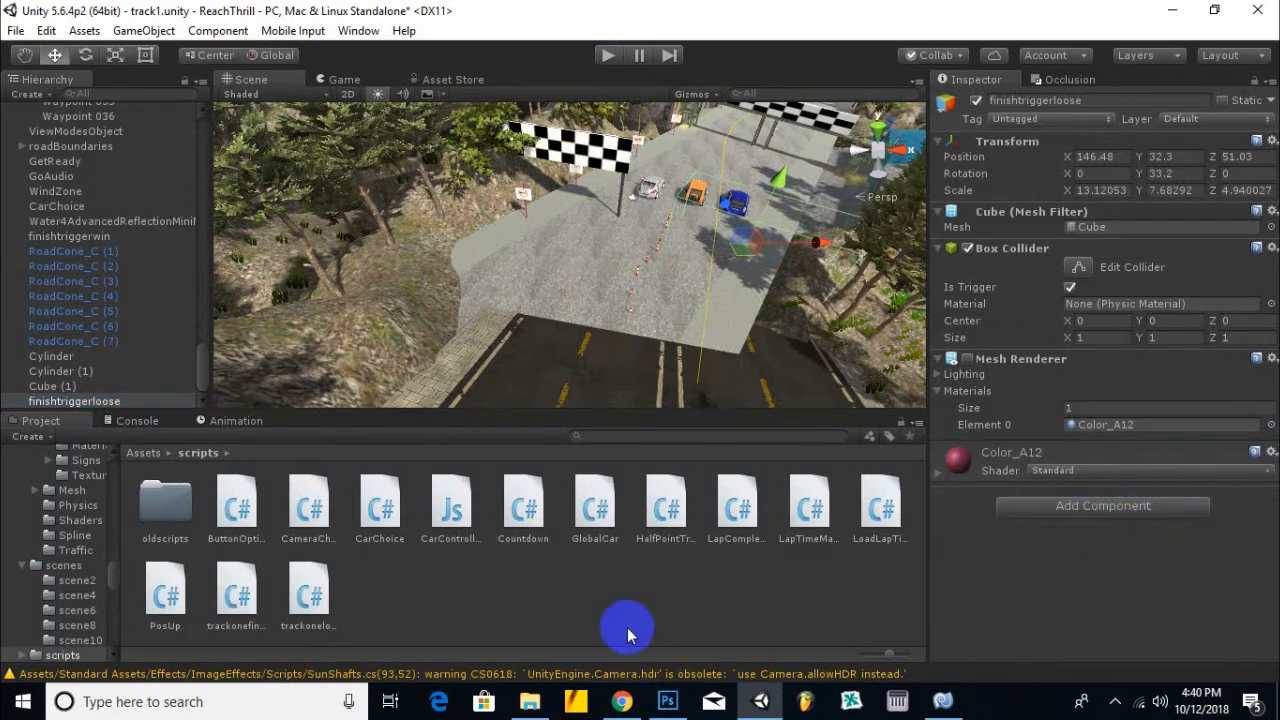
left_click_drag(306, 590, 86, 401)
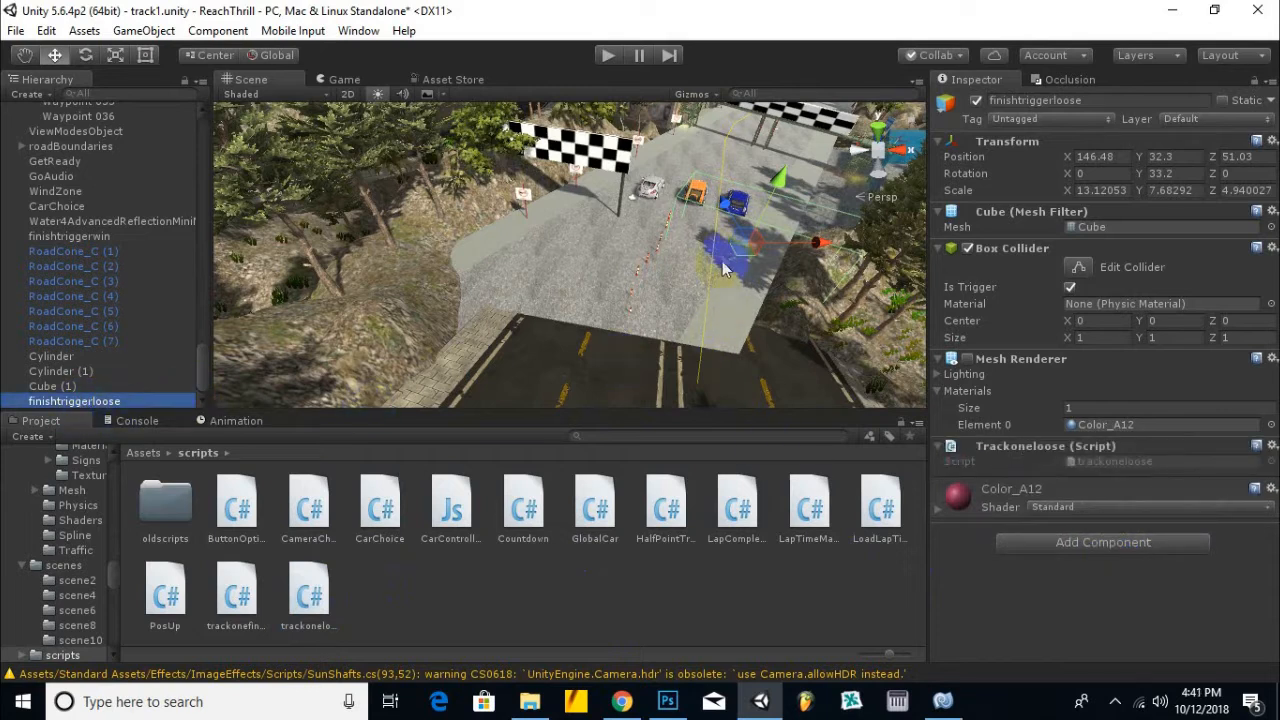
Step: Shift finishtriggerwin, both cylinder posts and the Cube (1) banner together slightly toward the road cones, and play-test the race
left_click(45, 371)
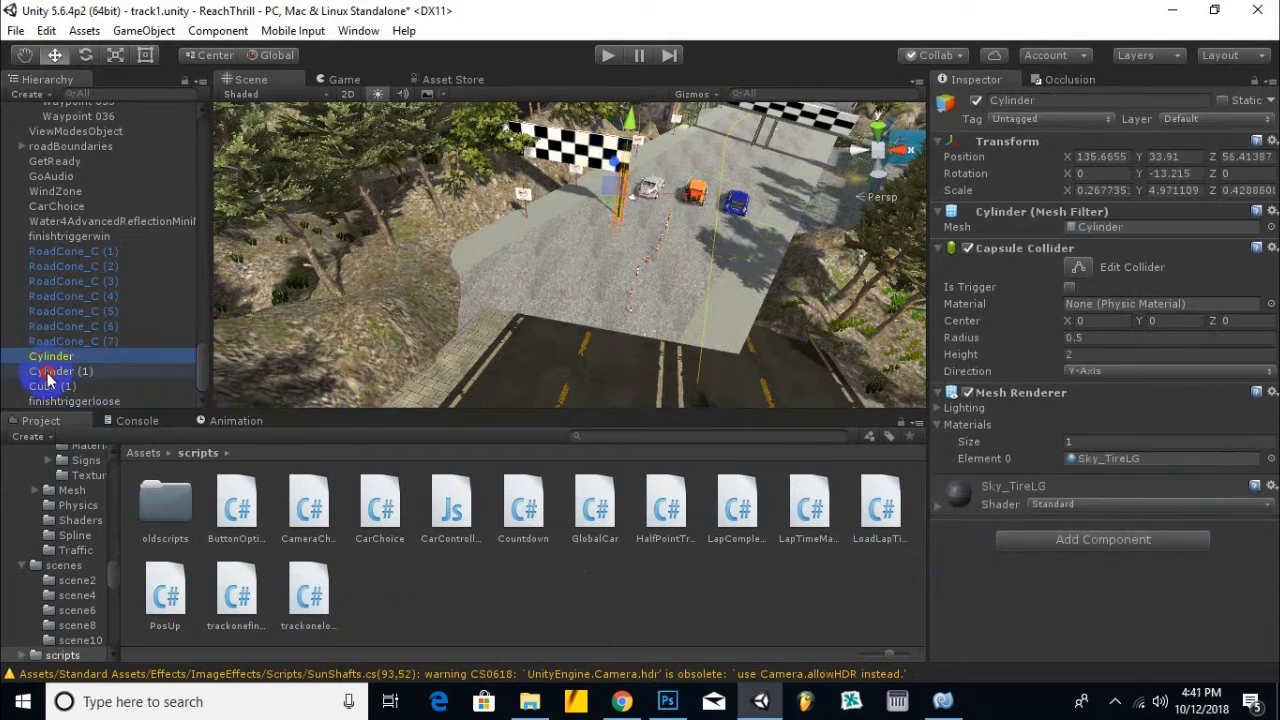
left_click(52, 388, "ctrl")
left_click(100, 237, "ctrl")
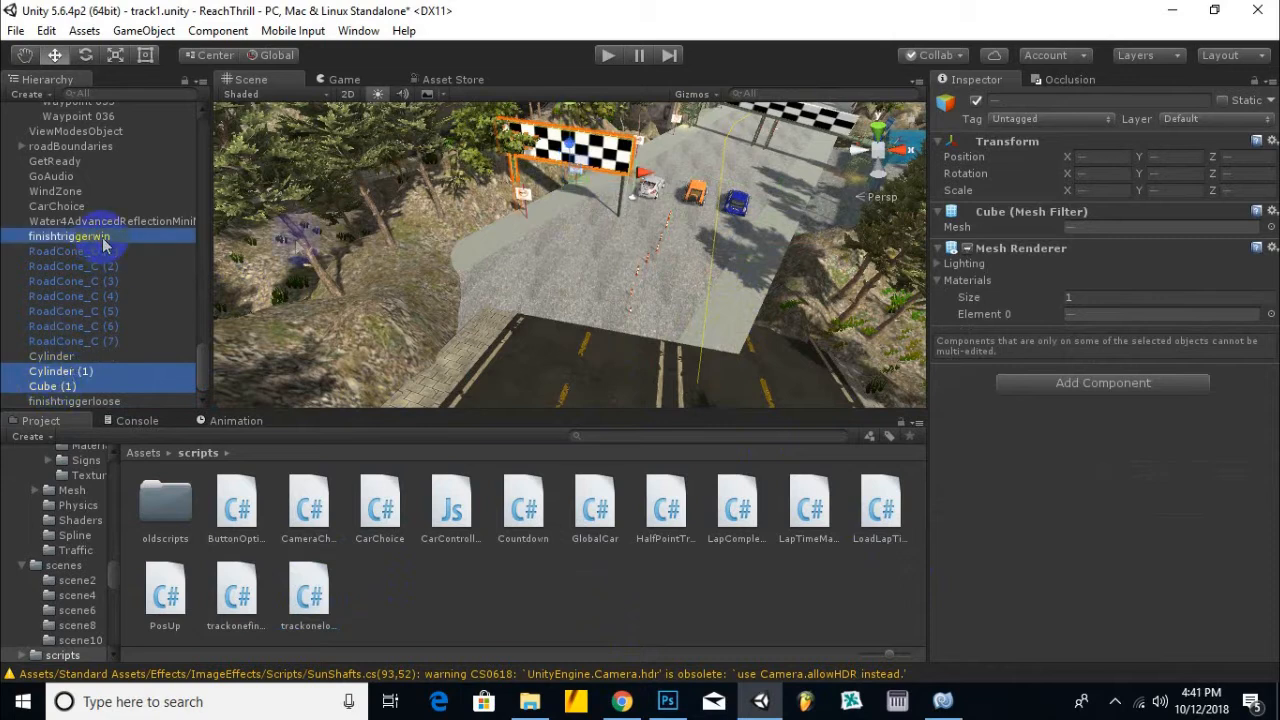
left_click_drag(641, 180, 663, 178)
key("ctrl+z")
left_click(55, 356, "ctrl")
left_click_drag(641, 182, 665, 180)
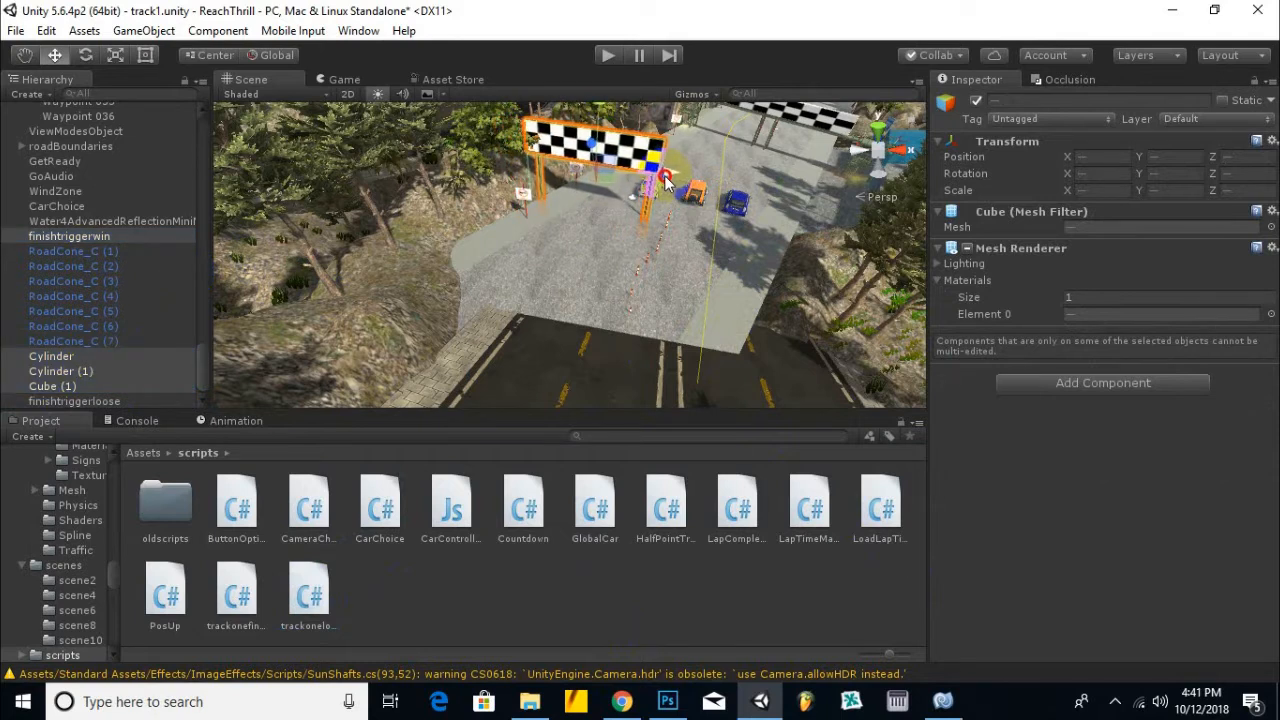
left_click(607, 55)
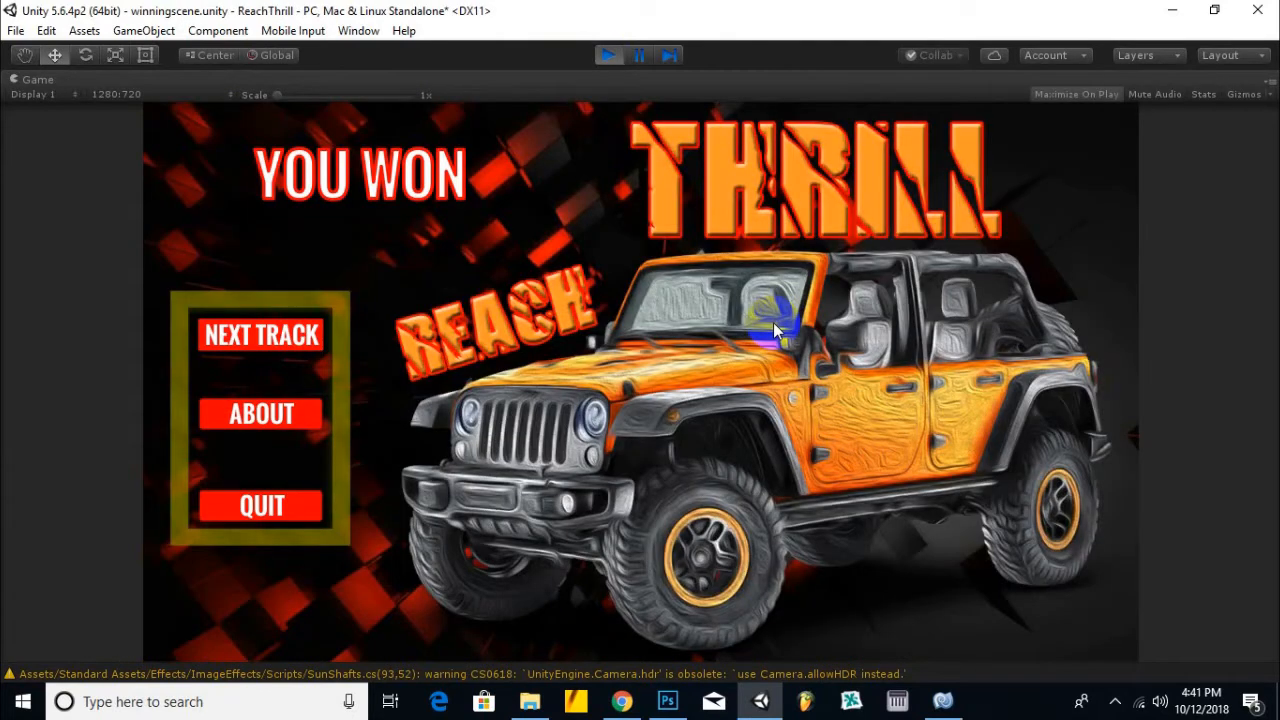
left_click(607, 55)
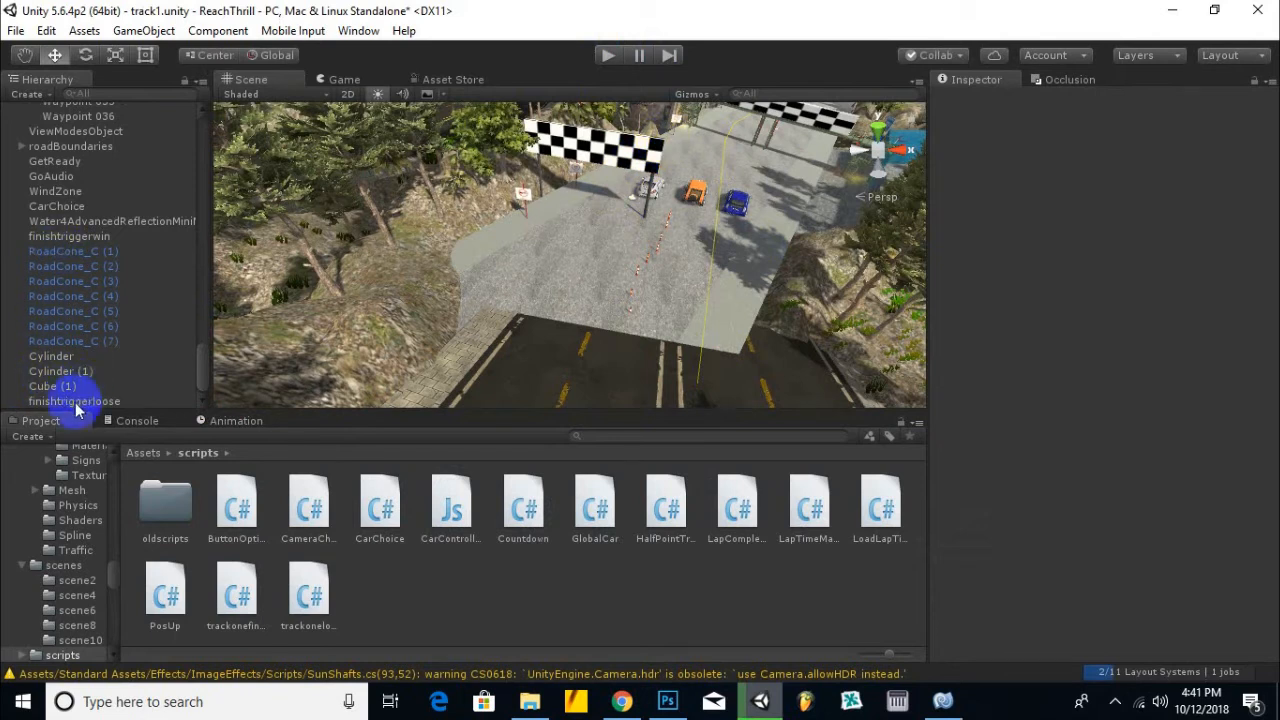
Step: Move finishtriggerwin, Cylinder, Cylinder (1) and Cube (1) together slightly toward the asphalt road
left_click(69, 237)
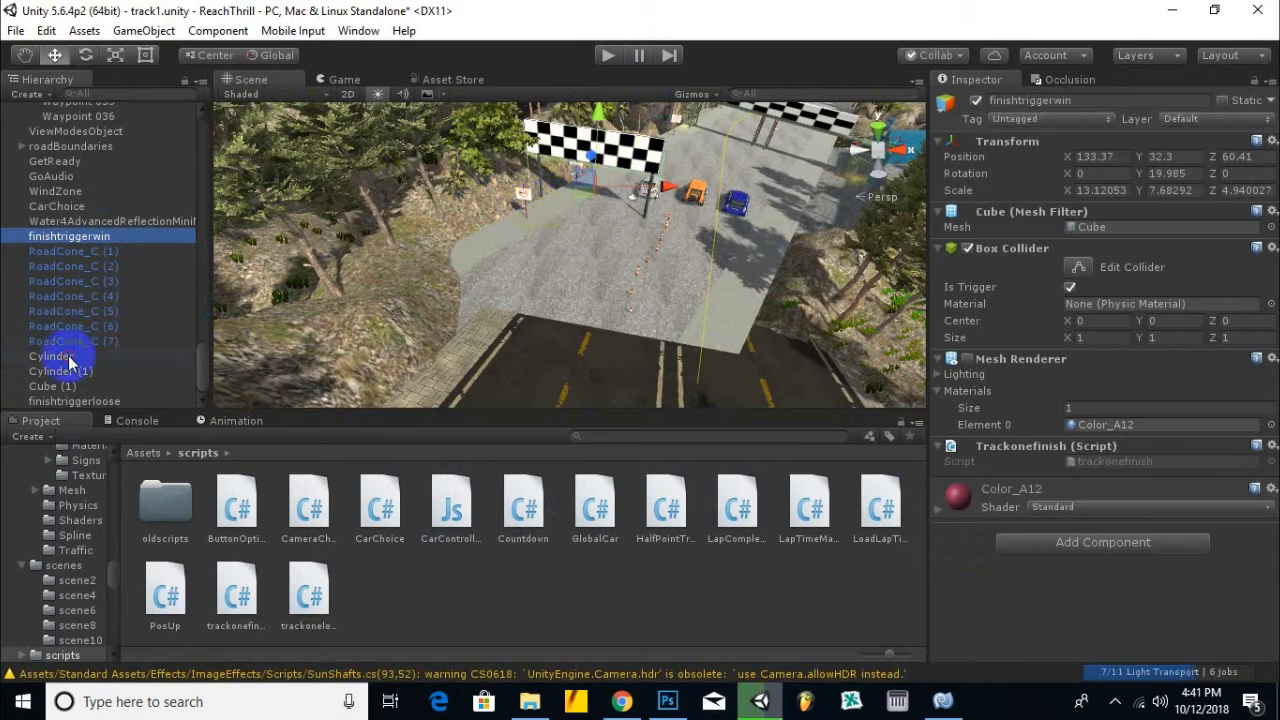
left_click(51, 356, "ctrl")
left_click(60, 371, "ctrl")
left_click(50, 386, "ctrl")
left_click_drag(590, 145, 594, 153)
left_click_drag(667, 189, 585, 160)
Step: Play-test the race through the finish line to check which end scene loads, and stop play mode
left_click(607, 55)
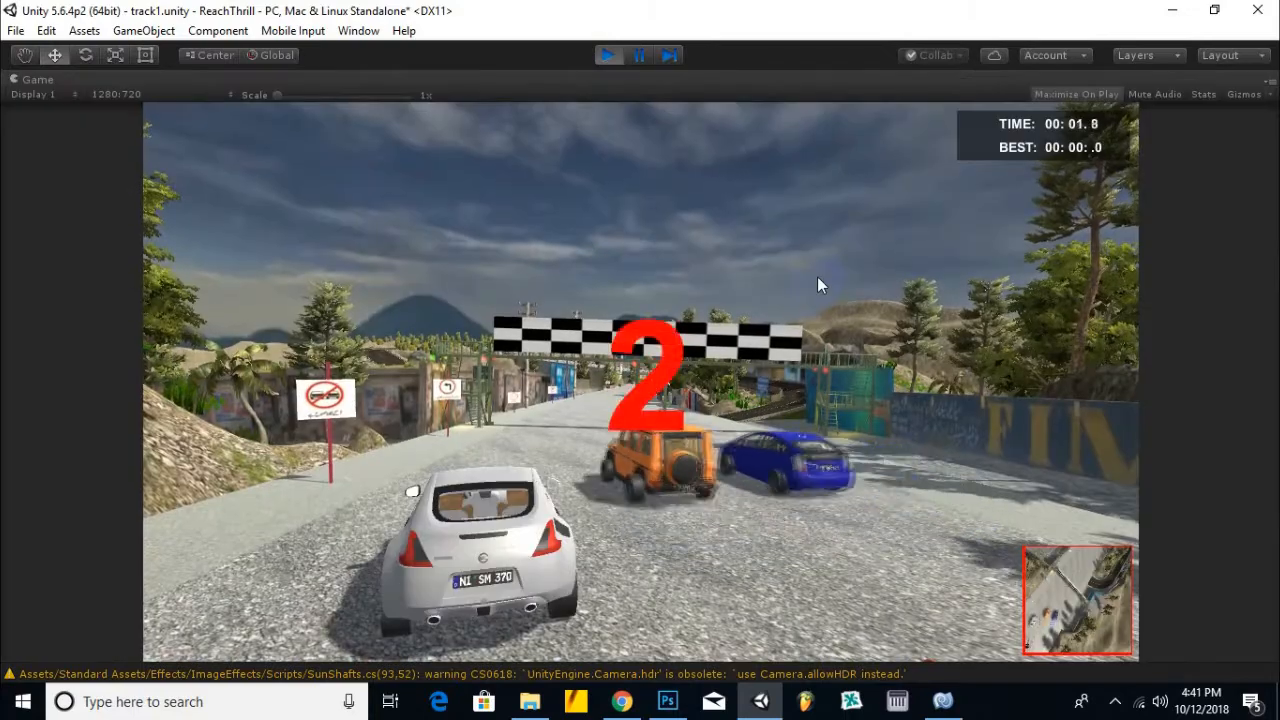
left_click(509, 172)
key("Up")
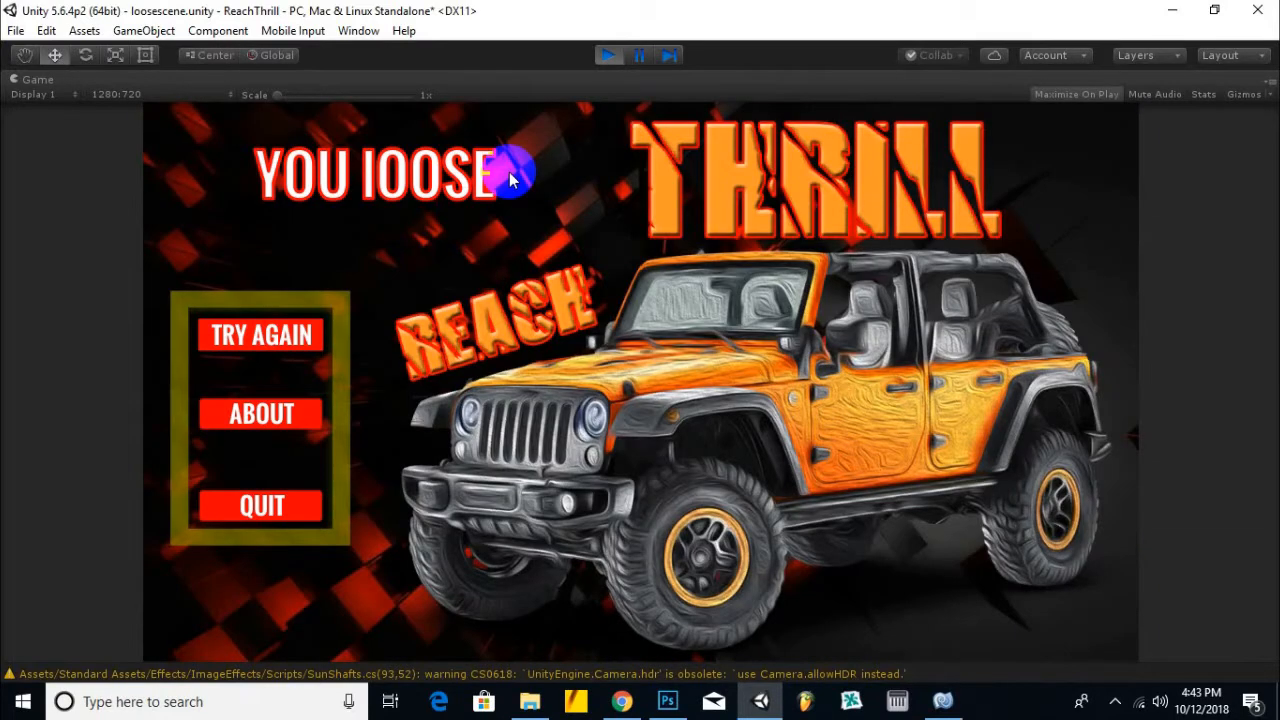
left_click(605, 57)
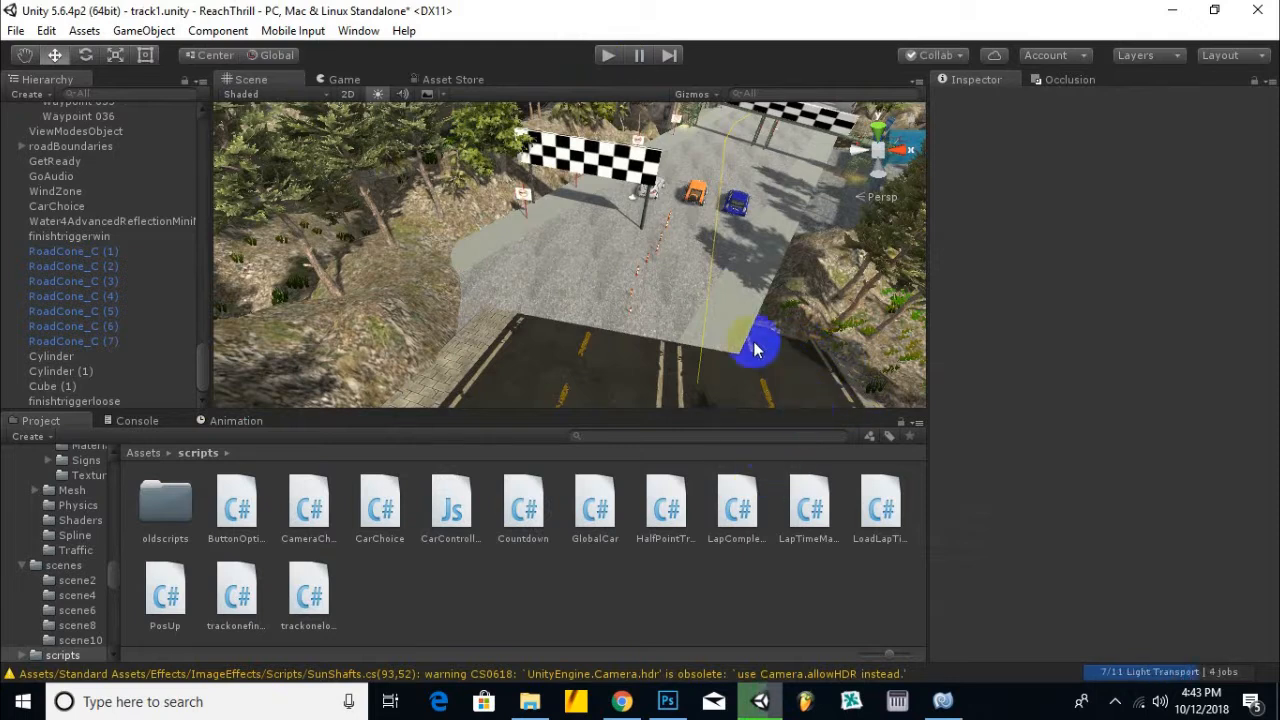
Step: Set Downforce to 100 and Topspeed to 120 in the Car Controller of the orange mercedes car
scroll(707, 306, "down", 3)
middle_click_drag(687, 368, 703, 321)
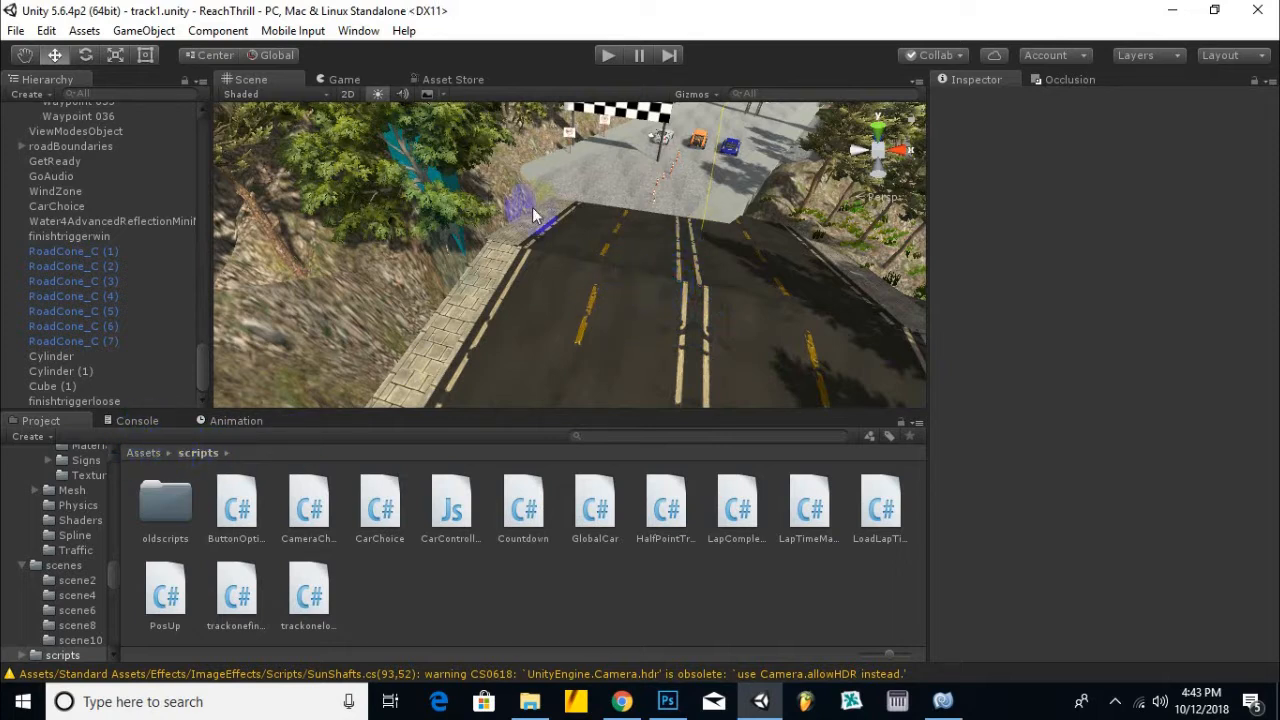
scroll(643, 314, "down", 5)
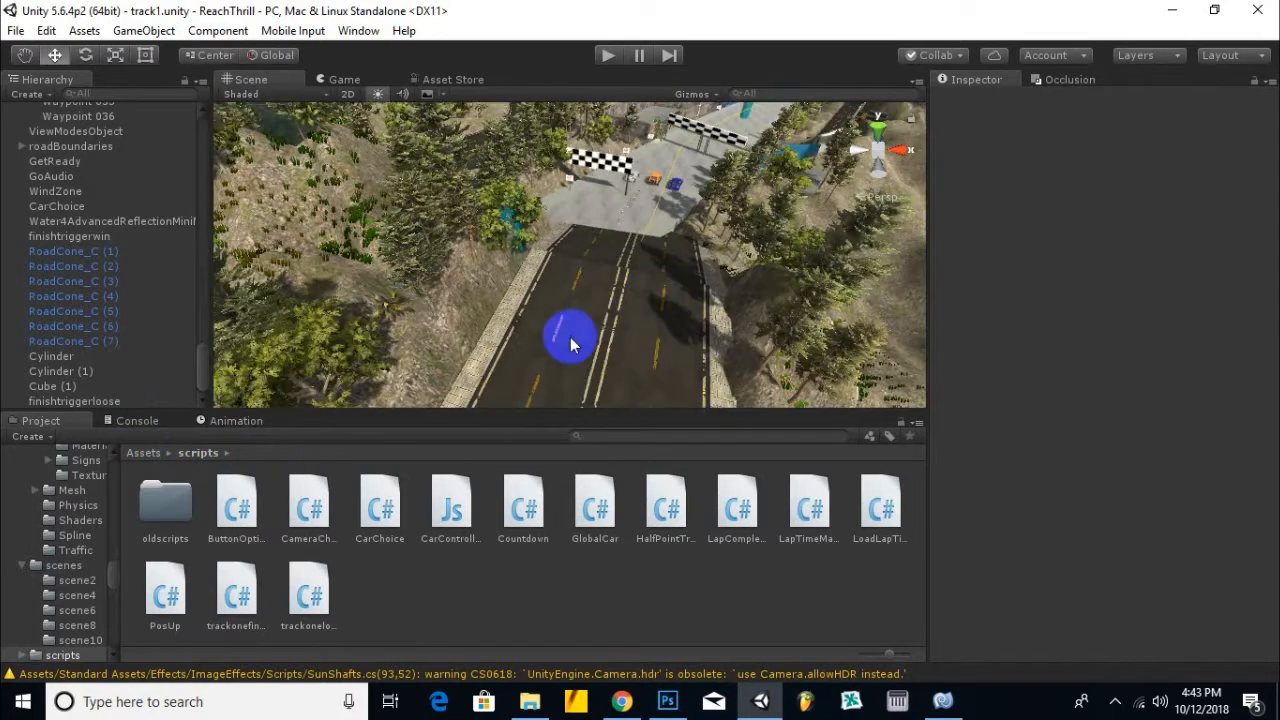
middle_click_drag(700, 302, 646, 317)
left_click_drag(643, 314, 547, 318, "alt")
scroll(611, 205, "up", 5)
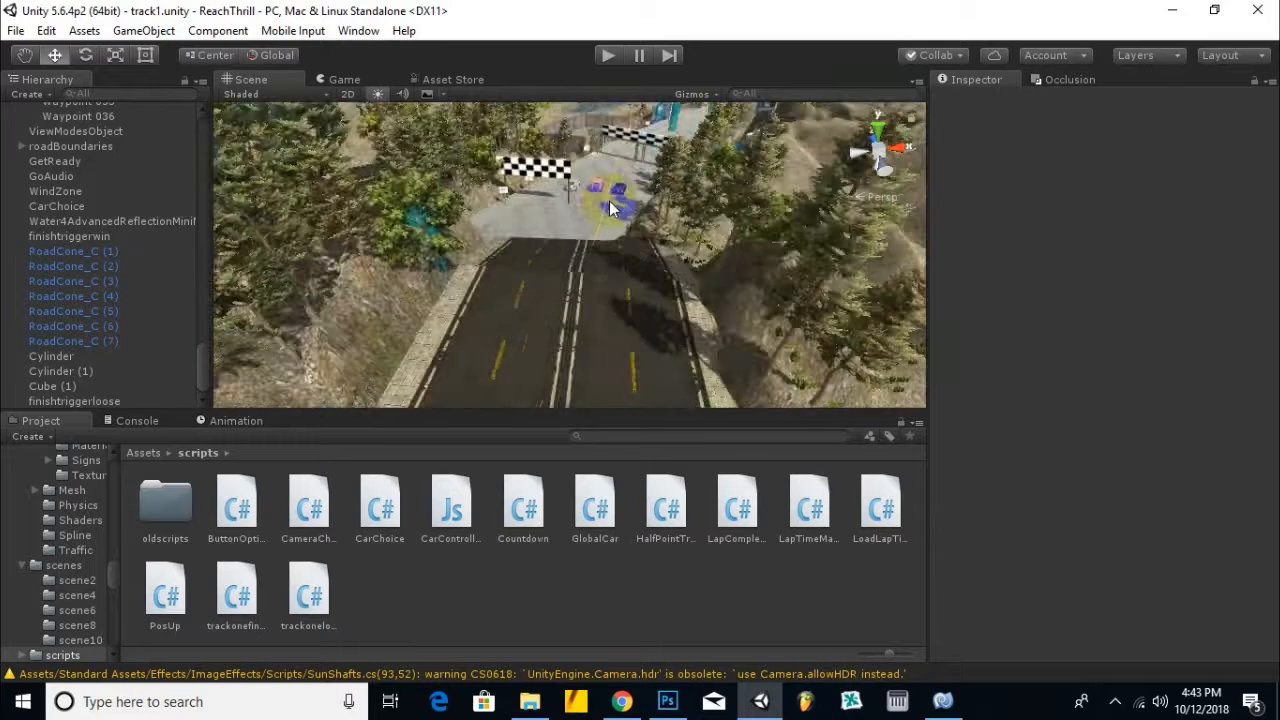
left_click(606, 165)
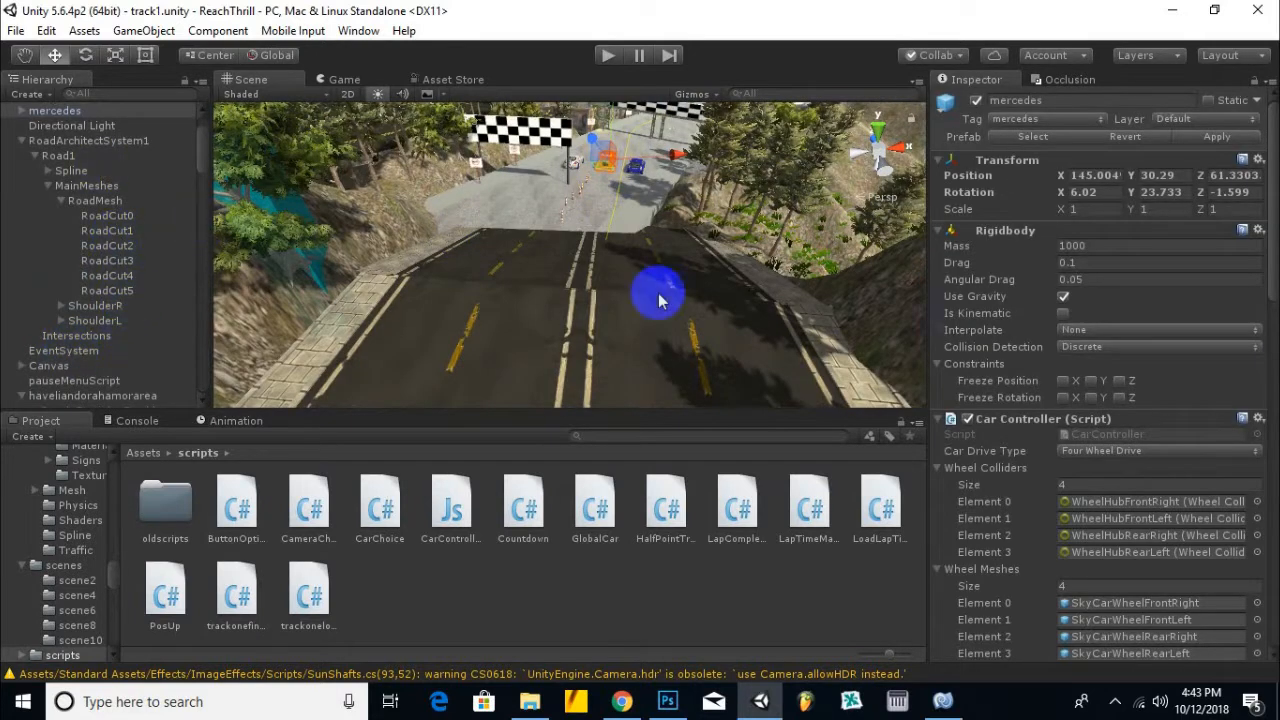
scroll(1060, 500, "down", 10)
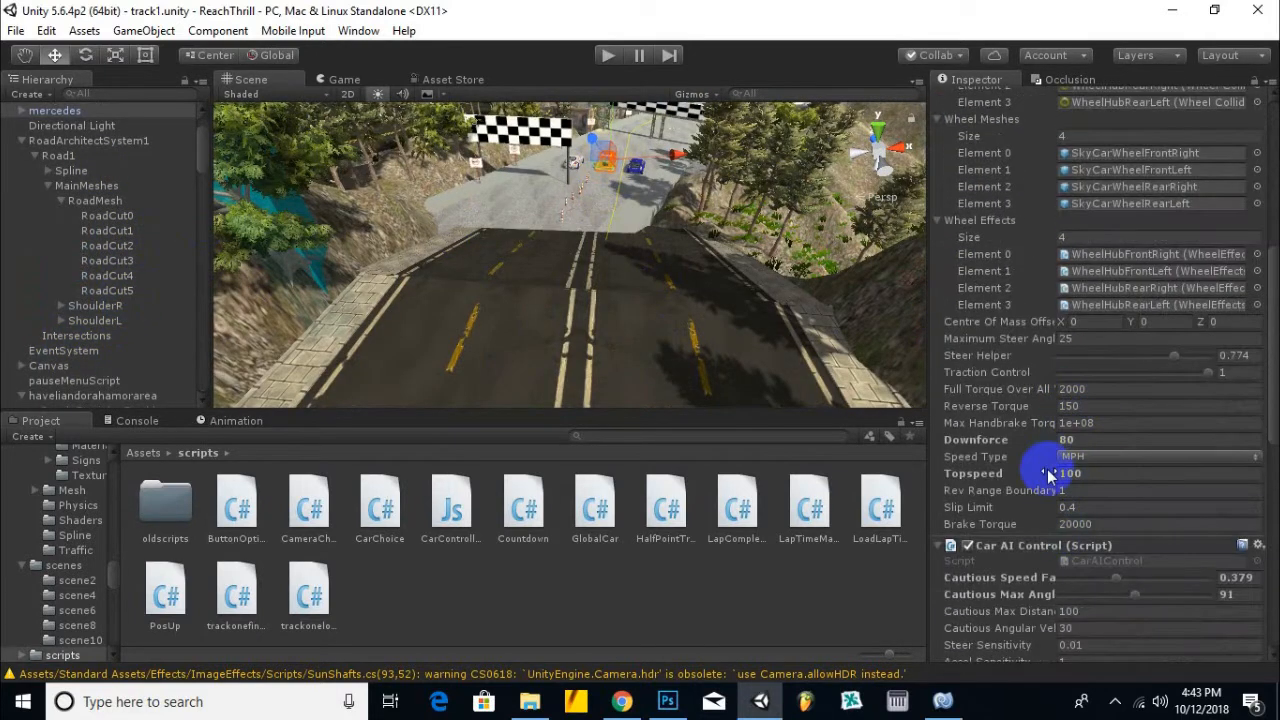
left_click(1028, 330)
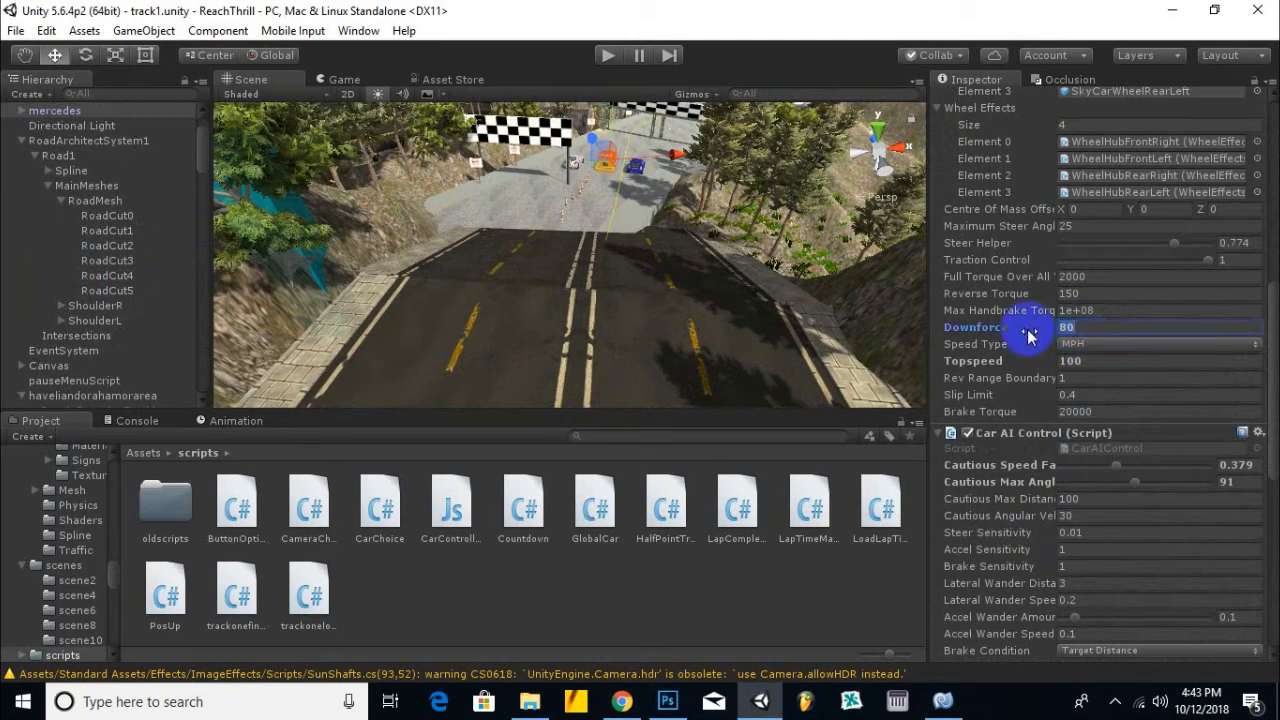
type("100")
left_click(1068, 363)
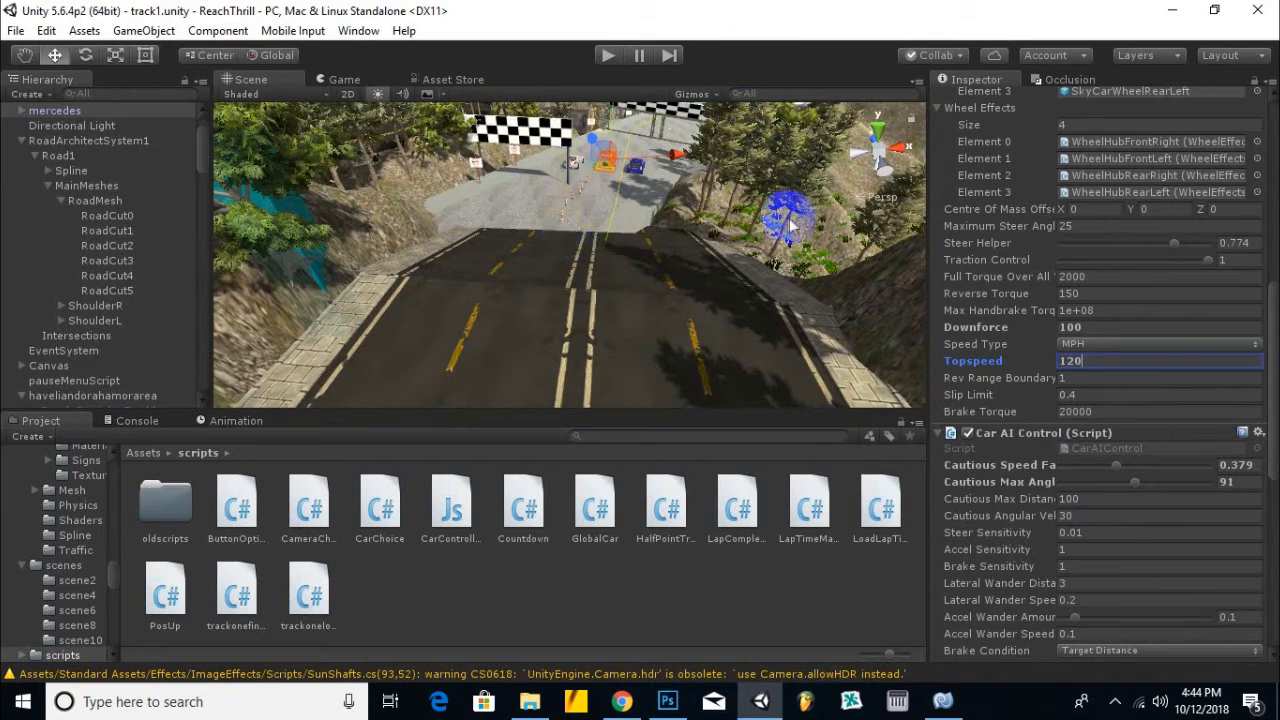
scroll(664, 314, "down", 1)
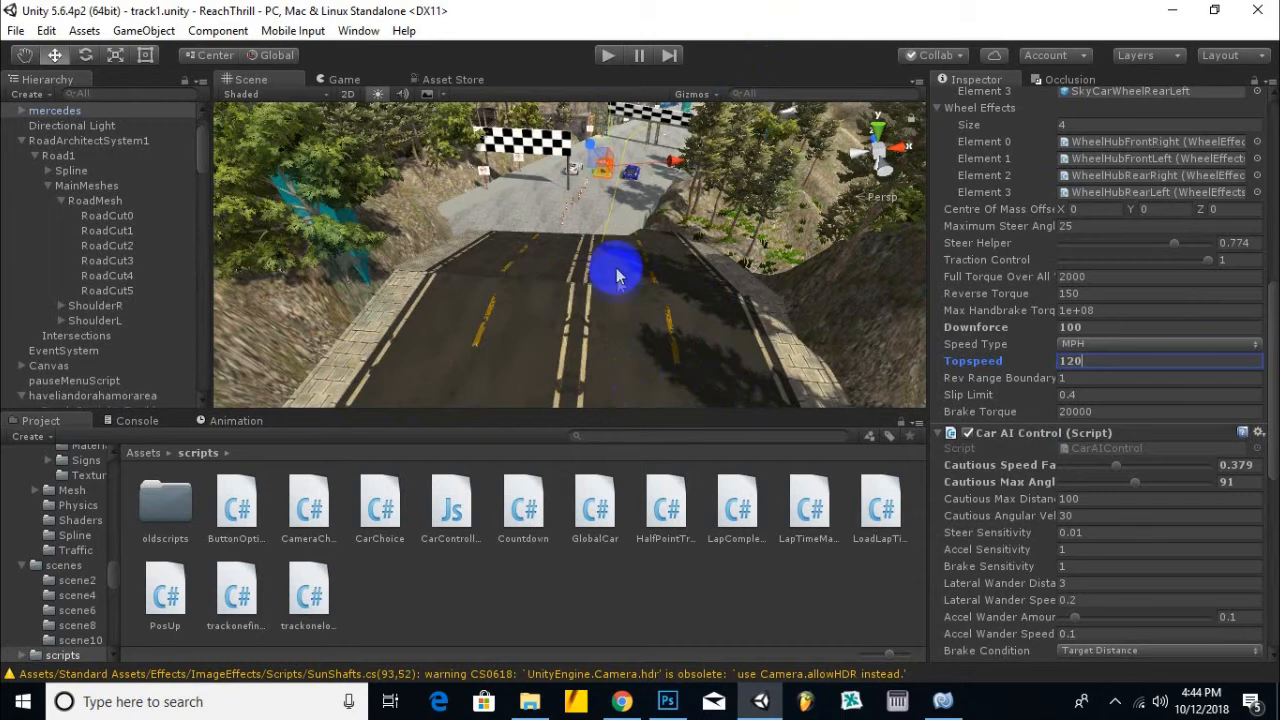
scroll(543, 286, "down", 1)
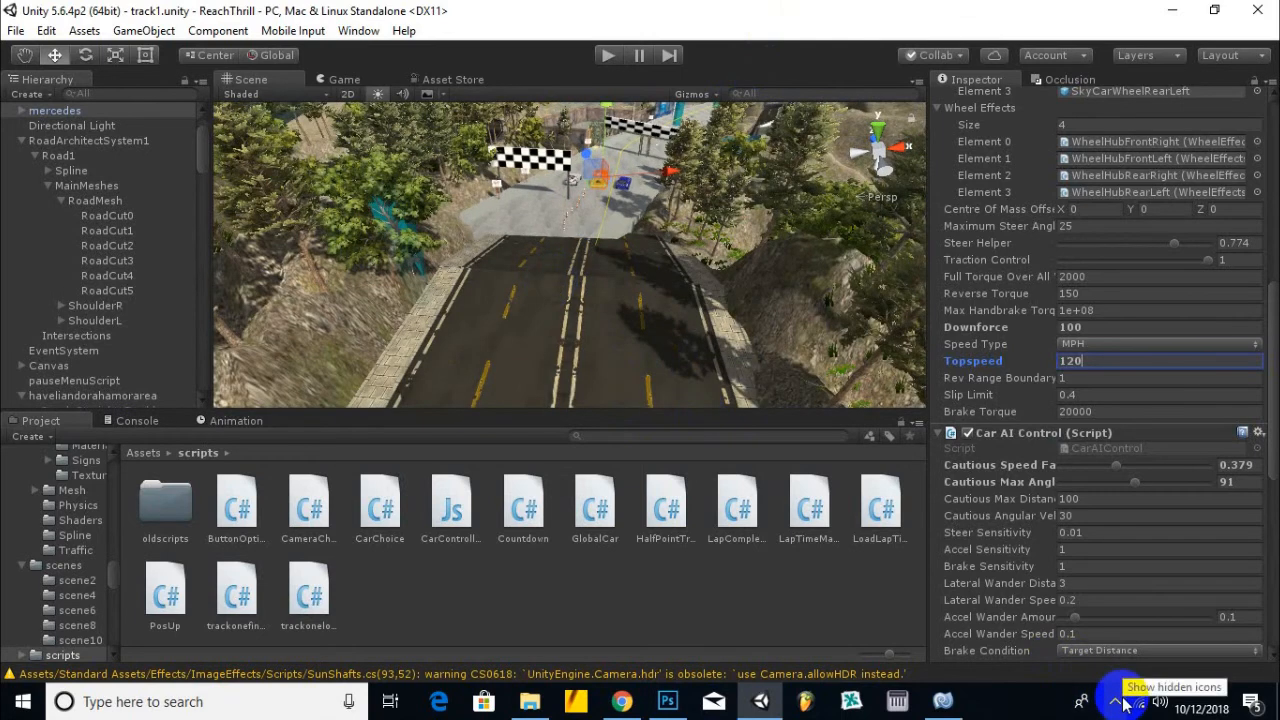